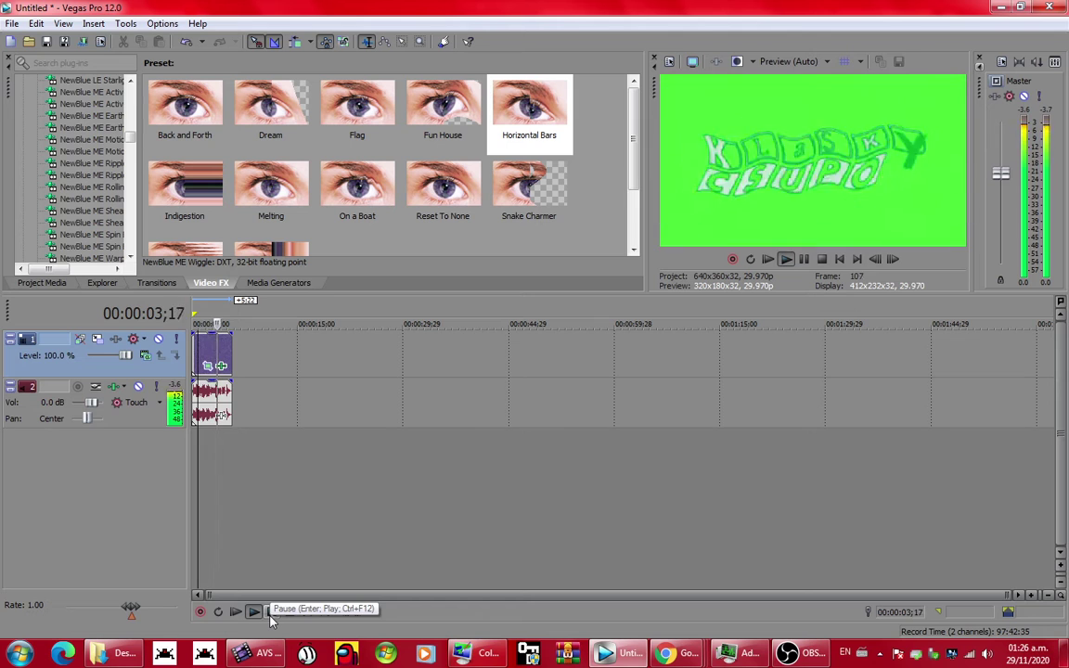
Stop playback and add ExpressFX Amplitude Modulation, ExpressFX Chorus, ExpressFX Delay and Vibrato to the audio event's effect chain.
left_click(270, 614)
left_click(213, 353)
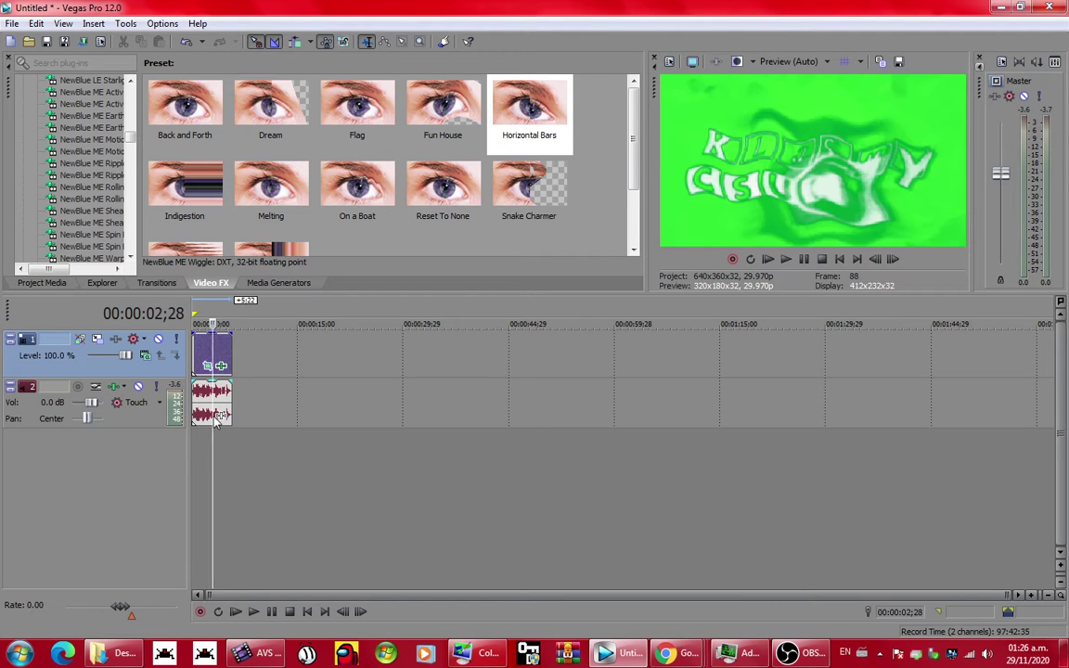
left_click(221, 364)
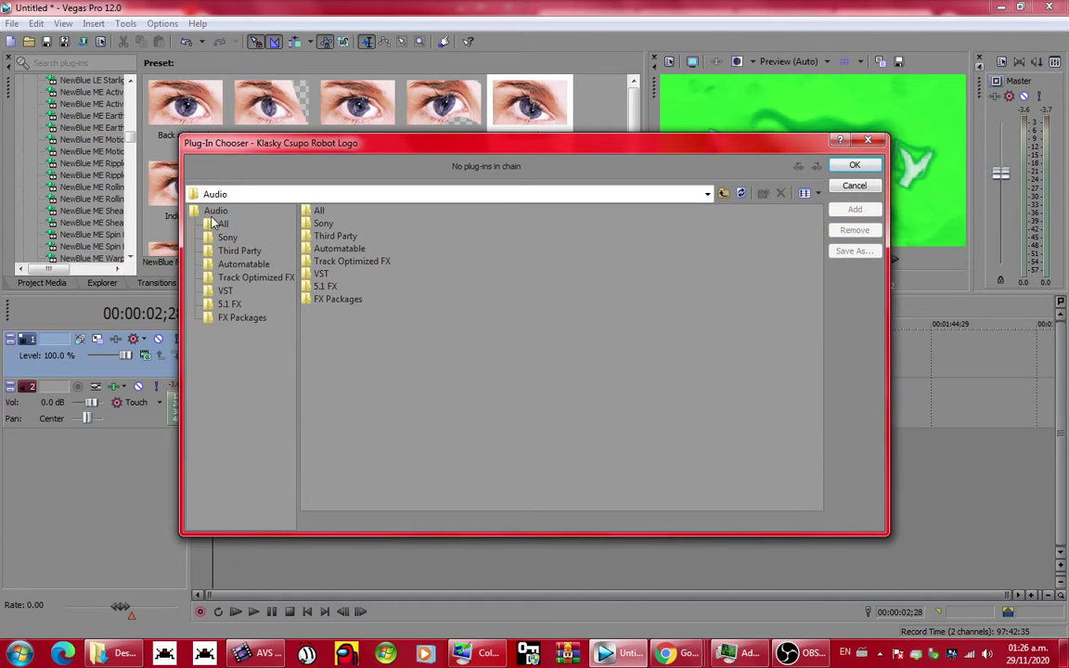
left_click(221, 225)
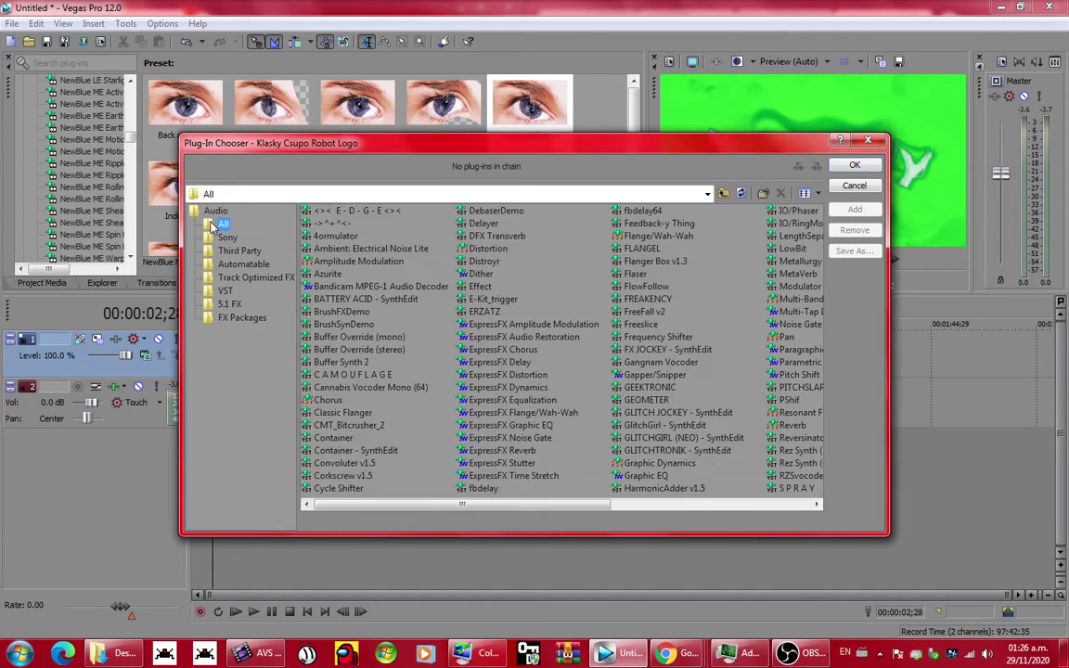
left_click(487, 329)
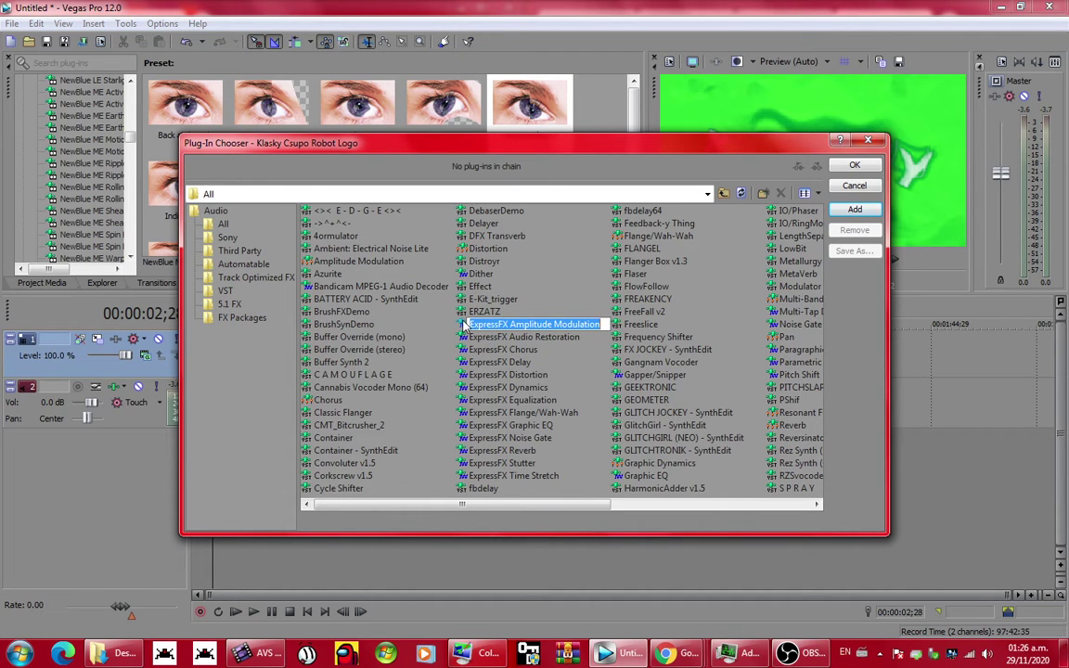
double_click(465, 326)
double_click(502, 350)
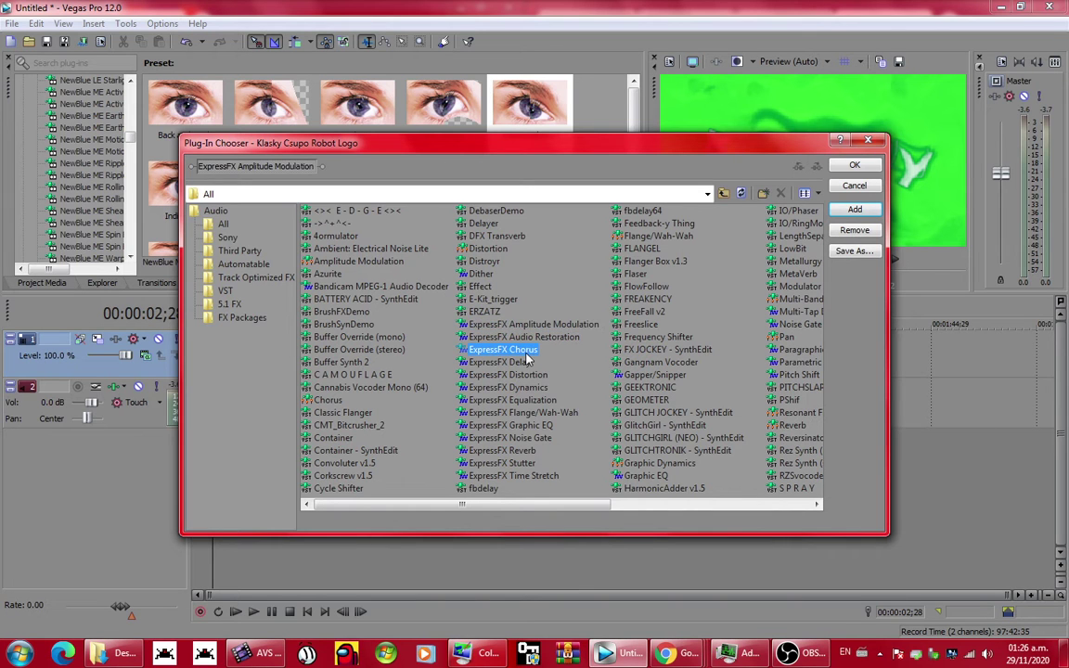
double_click(515, 363)
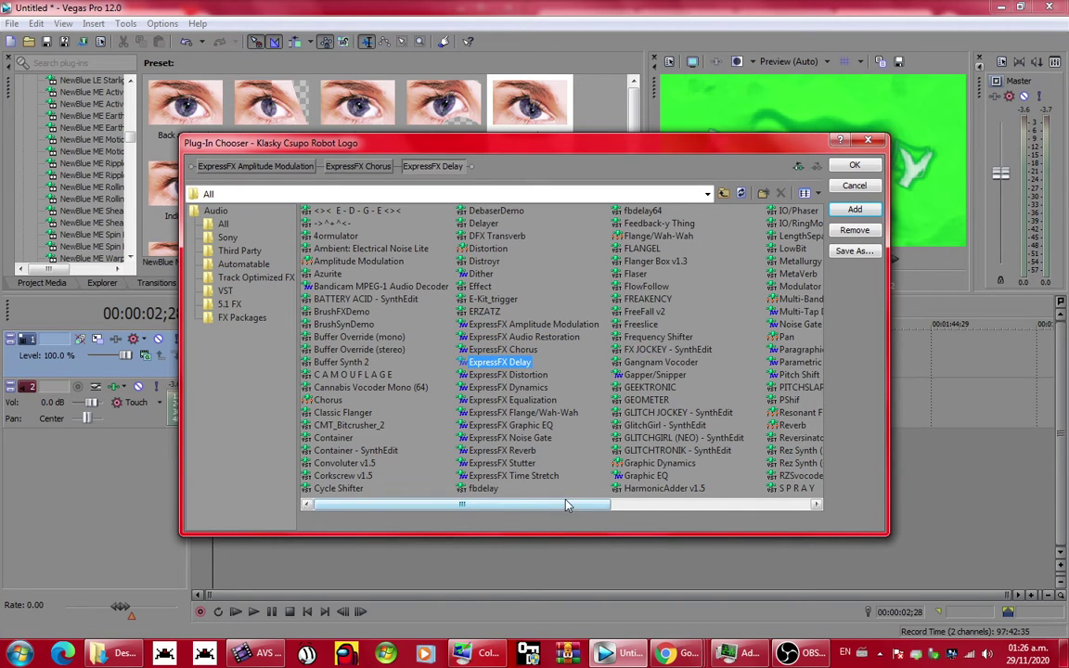
scroll(566, 504, "right", 3)
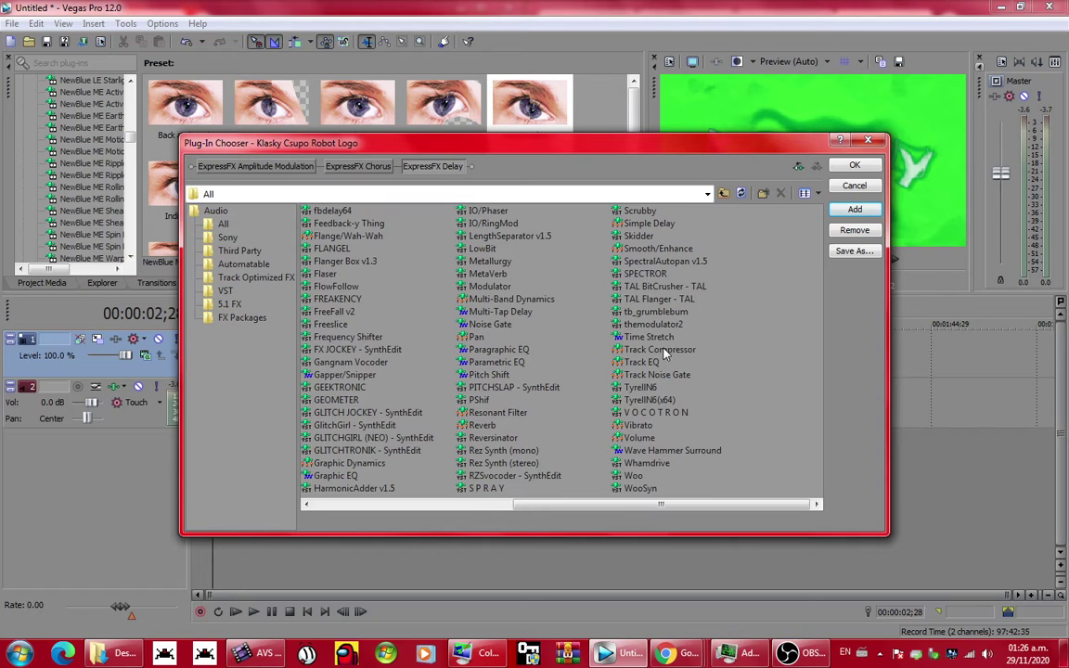
double_click(637, 426)
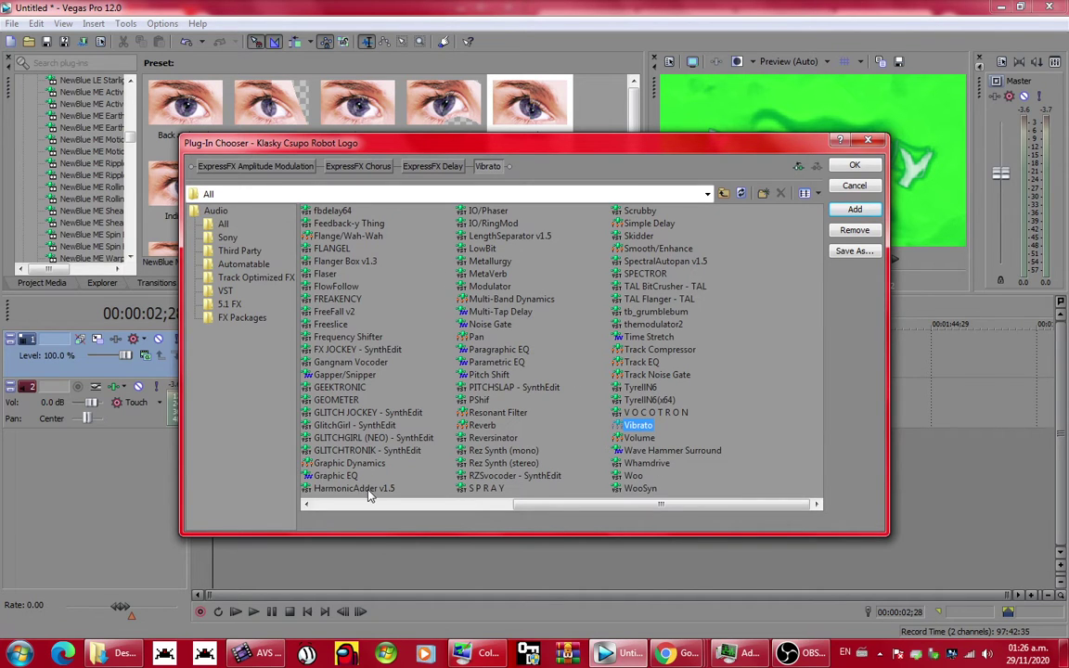
left_click(856, 166)
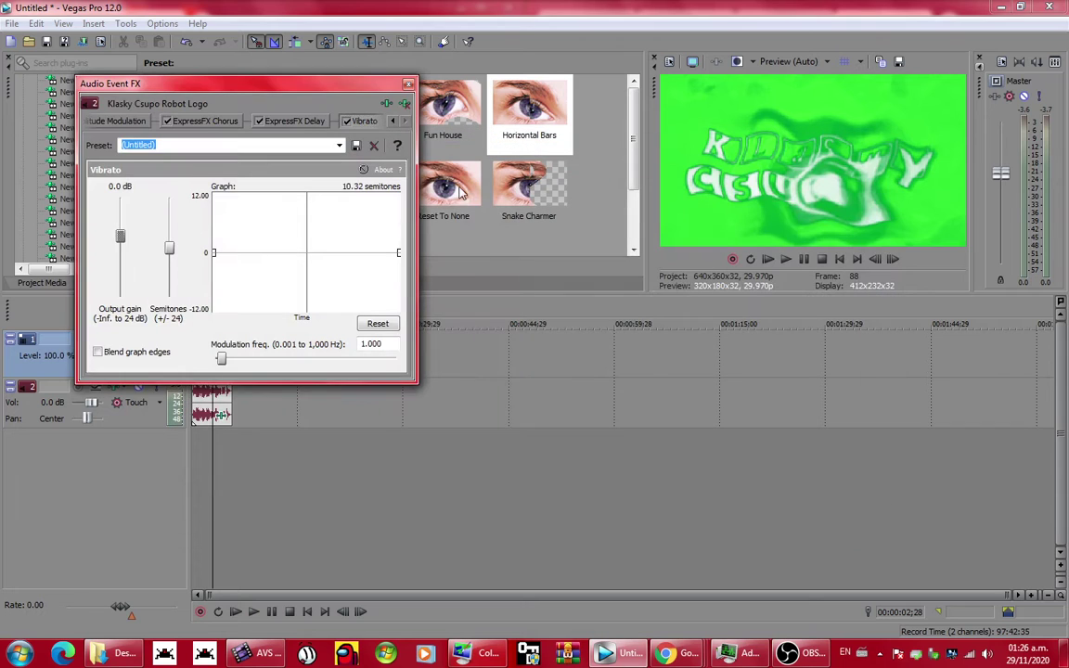
Adjust the Vibrato graph and apply the Robot preset to the ExpressFX Delay effect.
left_click_drag(306, 252, 336, 251)
left_click(308, 121)
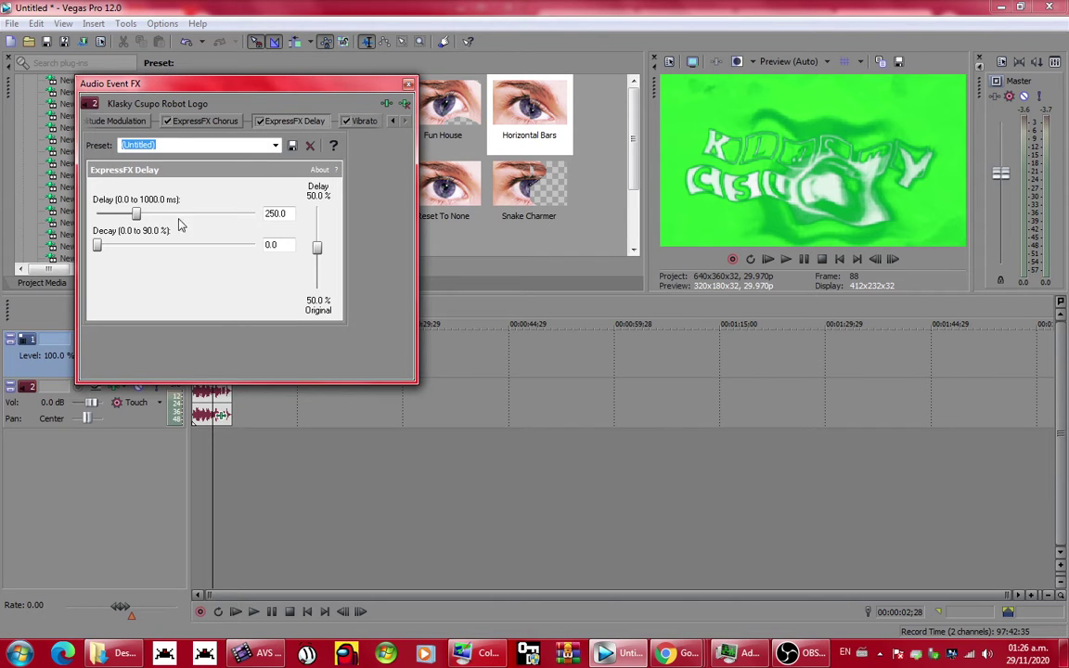
left_click(275, 145)
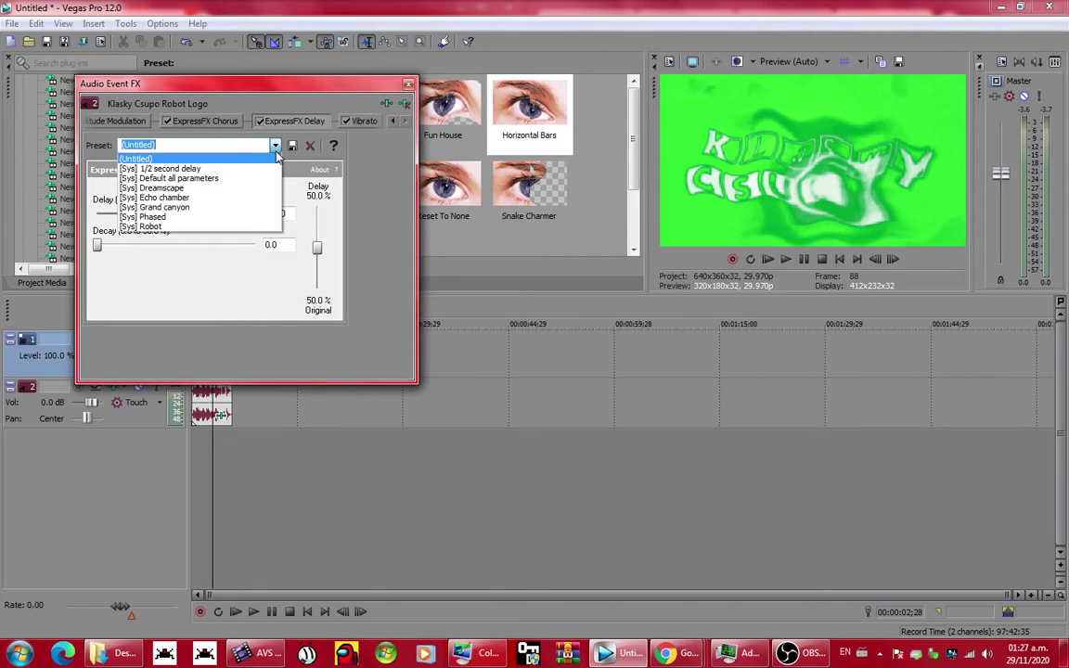
left_click(203, 231)
Choose a built-in system preset for the ExpressFX Chorus effect.
left_click(231, 121)
left_click(275, 145)
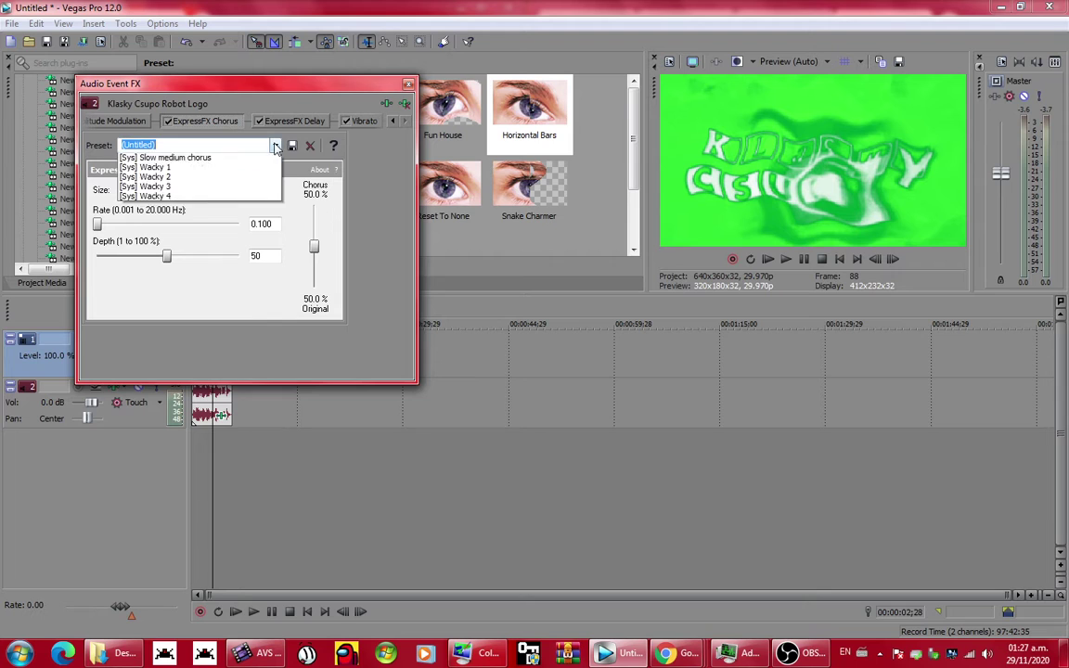
left_click(148, 248)
Apply the Fast modulation preset to ExpressFX Amplitude Modulation, raise its rate to about 697.7 Hz, and close the effects window.
left_click(136, 122)
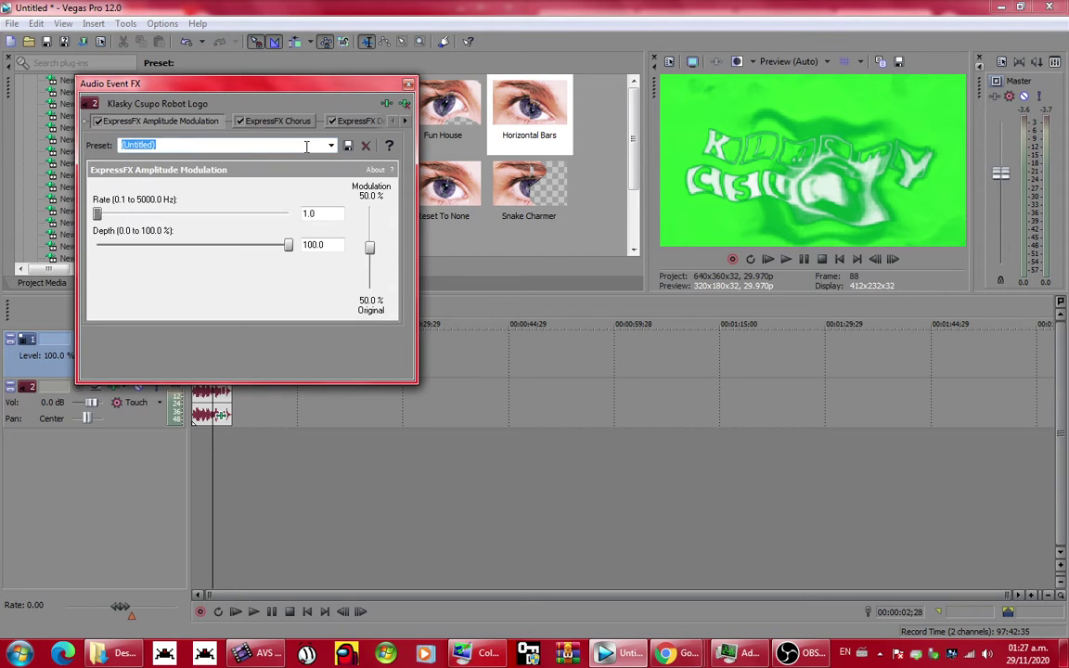
left_click(330, 145)
left_click(330, 145)
left_click(330, 144)
left_click(327, 189)
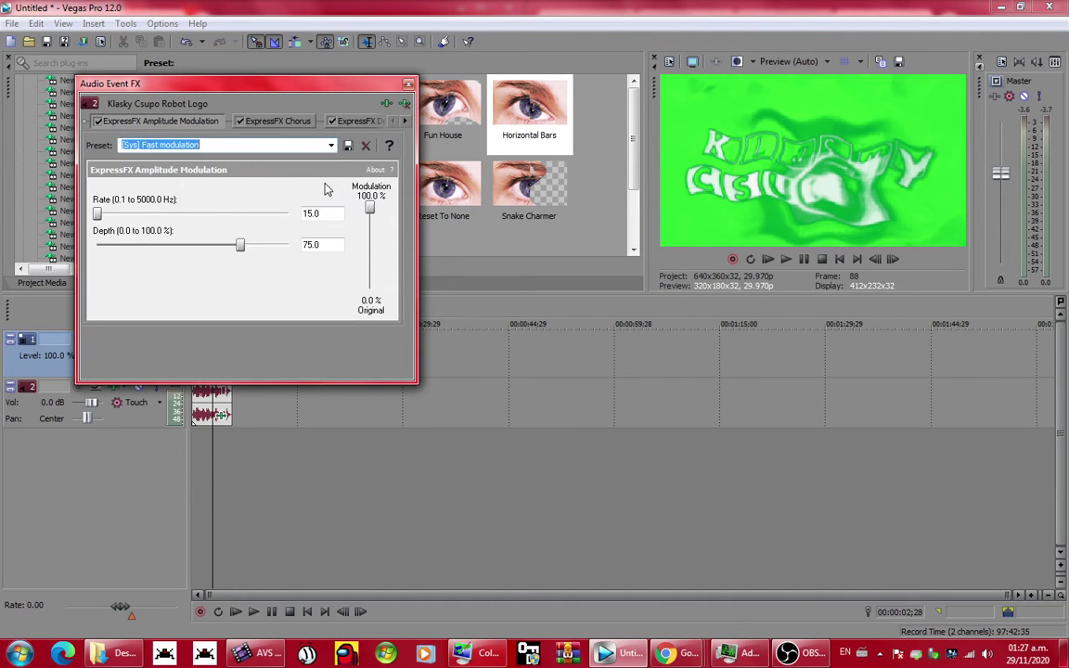
left_click_drag(97, 215, 118, 215)
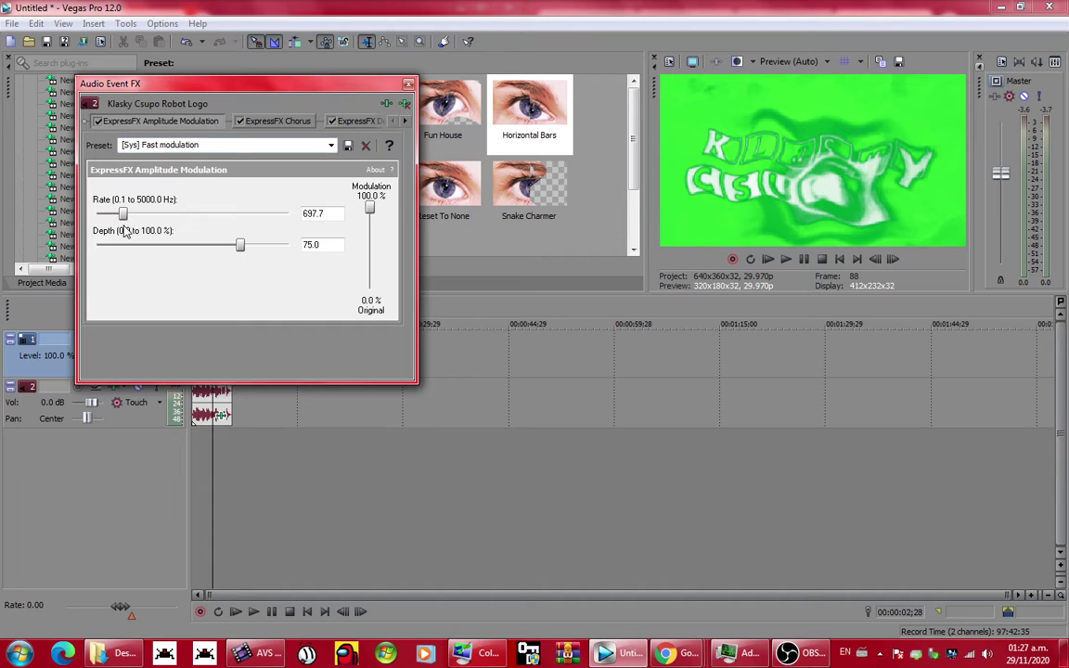
left_click(407, 83)
Open the VST Effects preferences and look through the VST effects available as audio plug-ins.
left_click(161, 23)
left_click(232, 409)
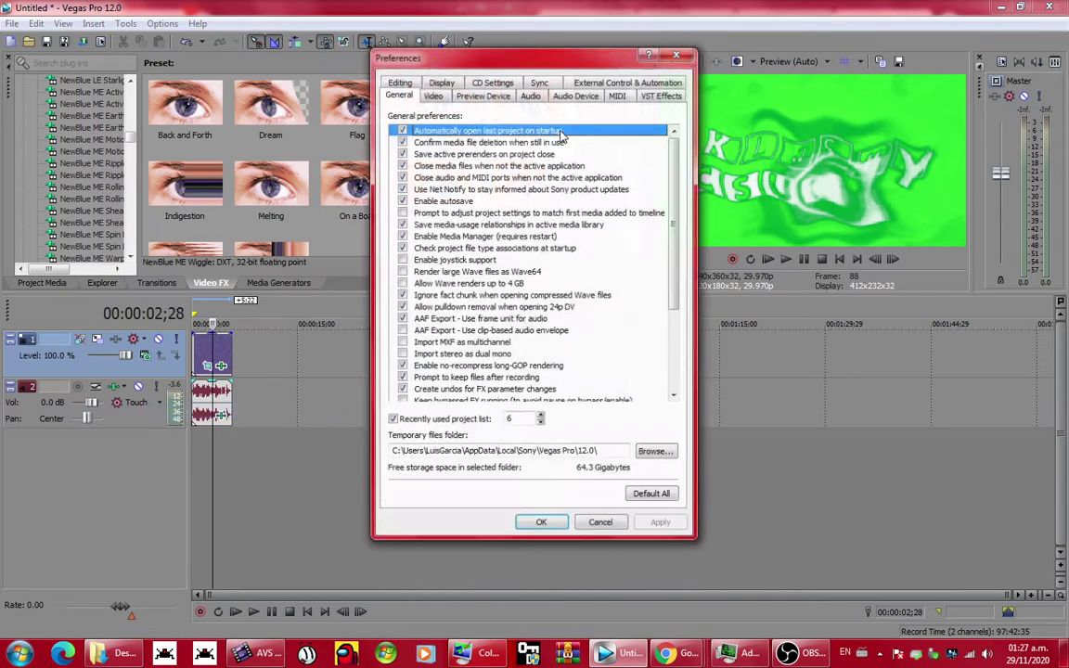
left_click(653, 97)
left_click_drag(675, 211, 681, 332)
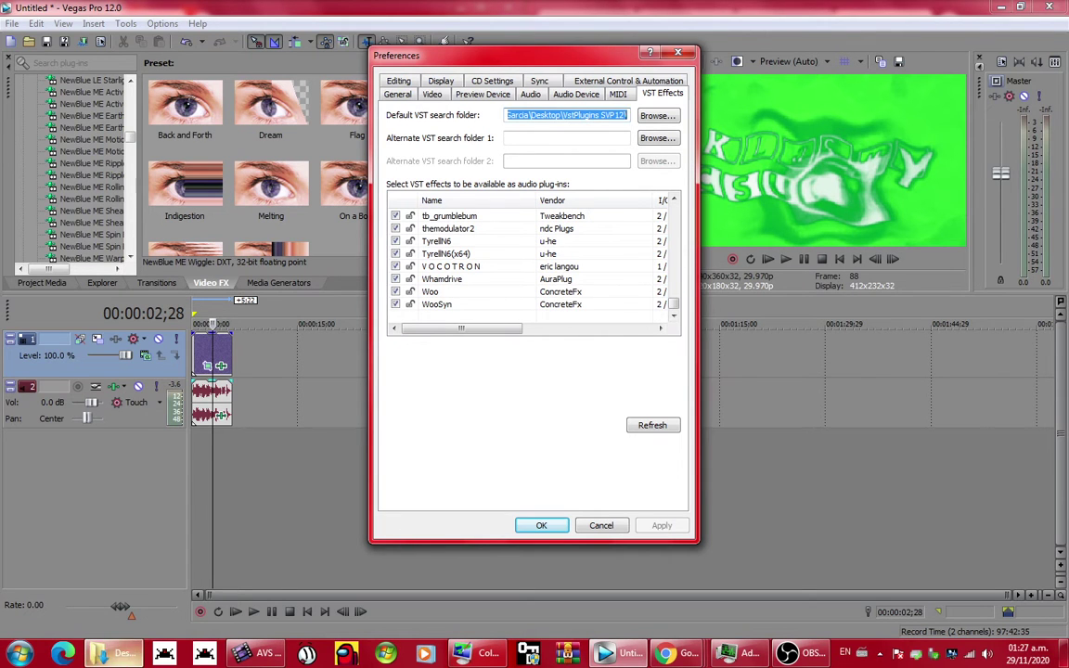
Switch to Windows Explorer, open the VstPlugins SVP11 folder on the desktop and look through its plug-in DLL files.
left_click(116, 653)
left_click(371, 161)
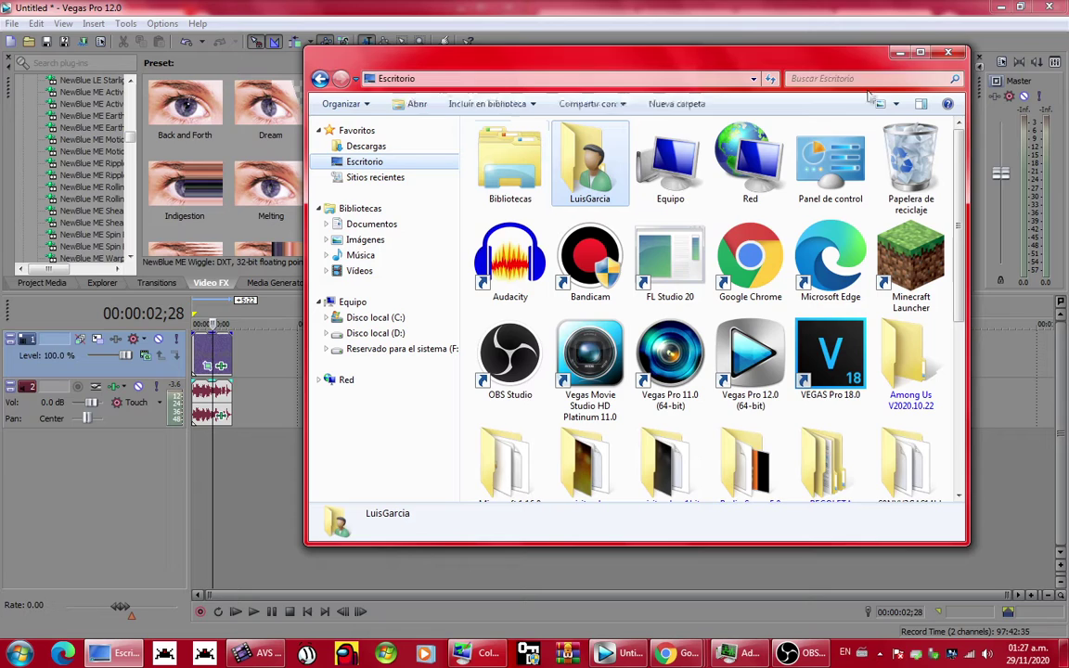
left_click(919, 54)
double_click(694, 315)
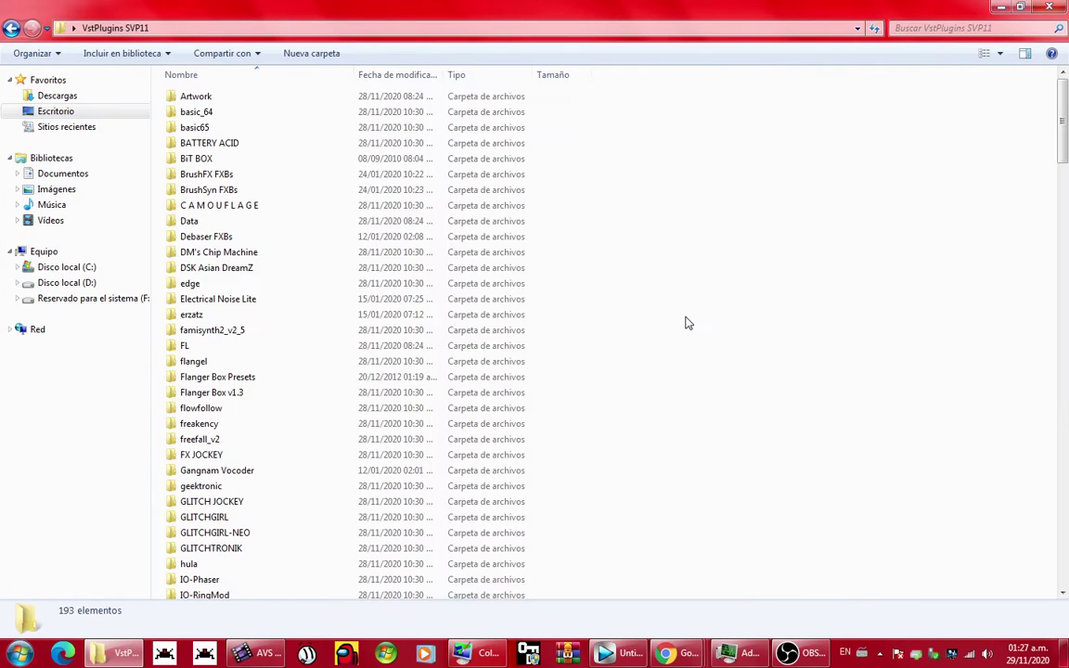
left_click_drag(1066, 157, 1066, 361)
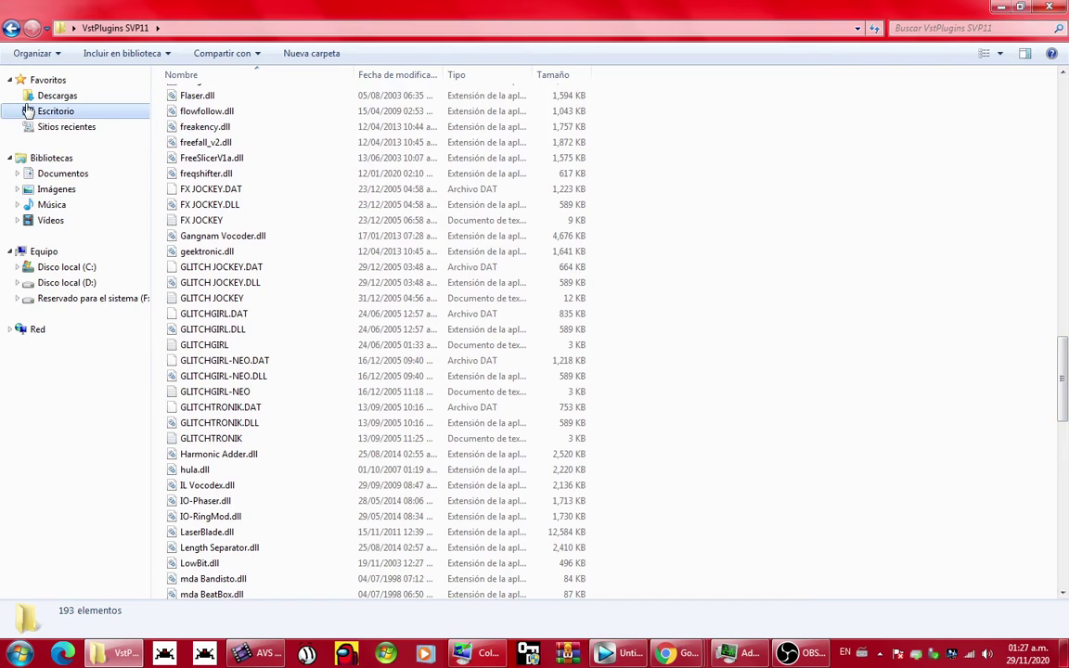
Copy IL Vocodex.dll from VstPlugins SVP11 into the desktop's VstPlugins SVP12 folder, replacing the existing file.
left_click(16, 267)
left_click(24, 409)
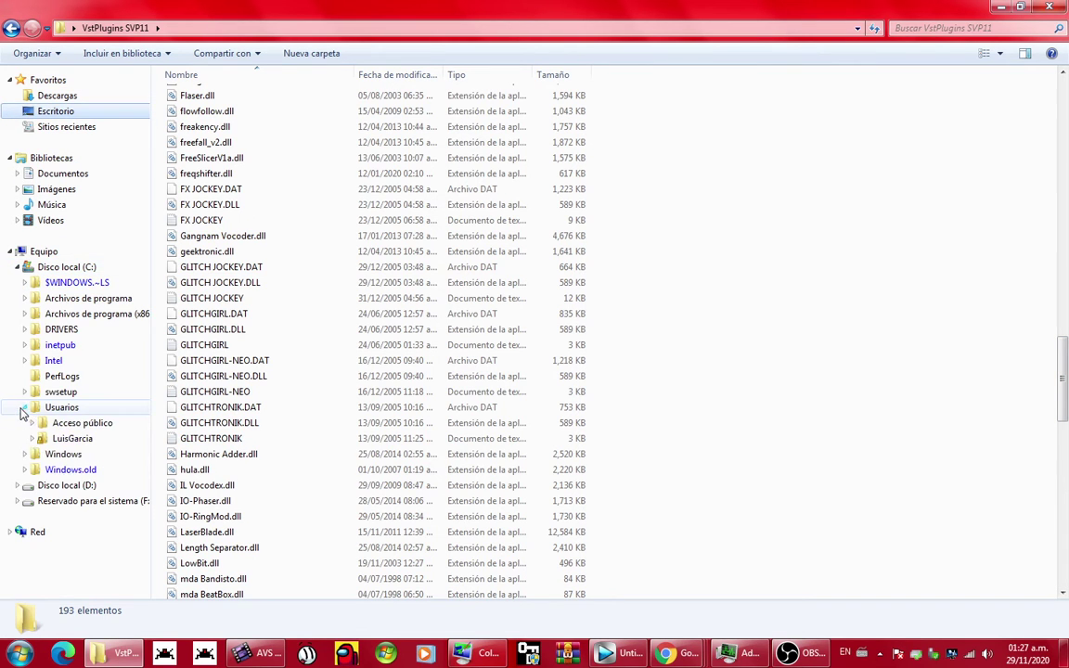
left_click(32, 438)
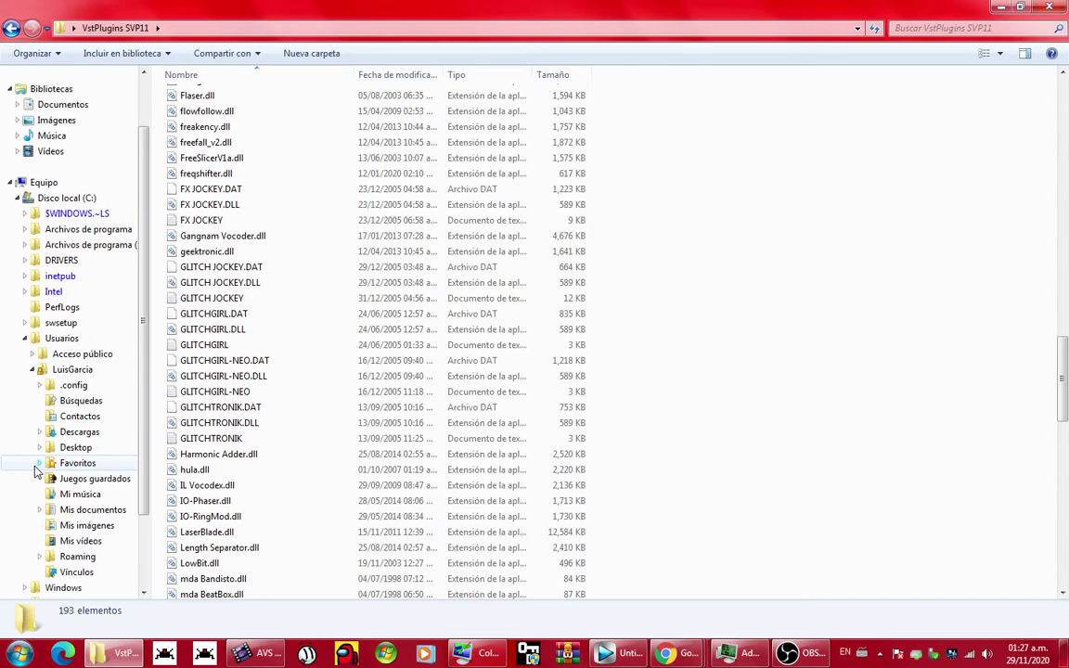
left_click(38, 424)
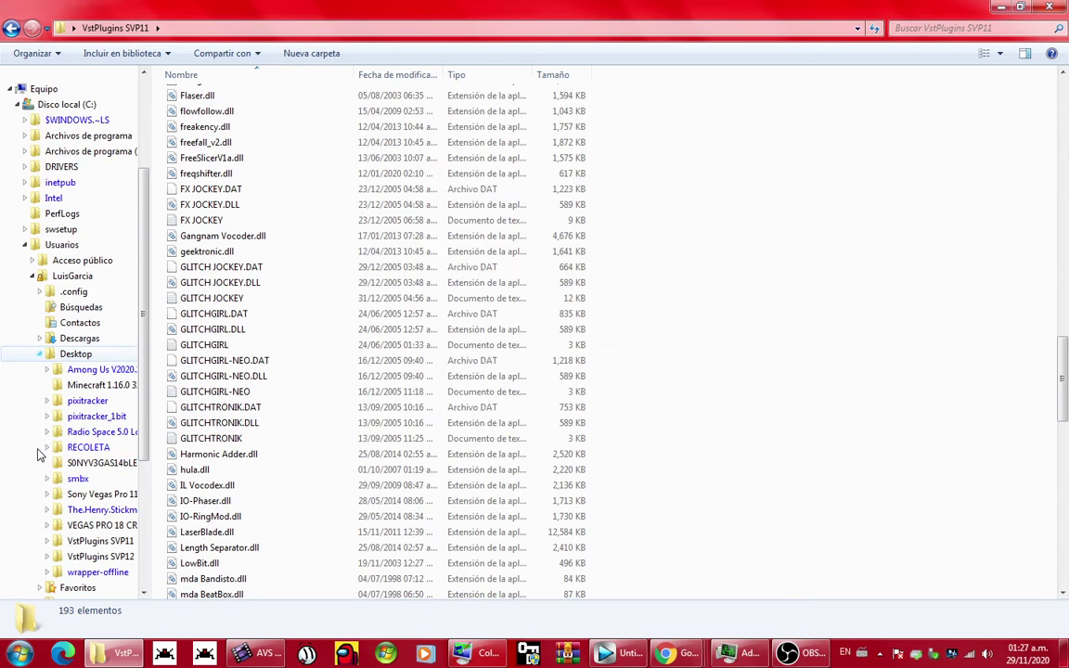
left_click(46, 556)
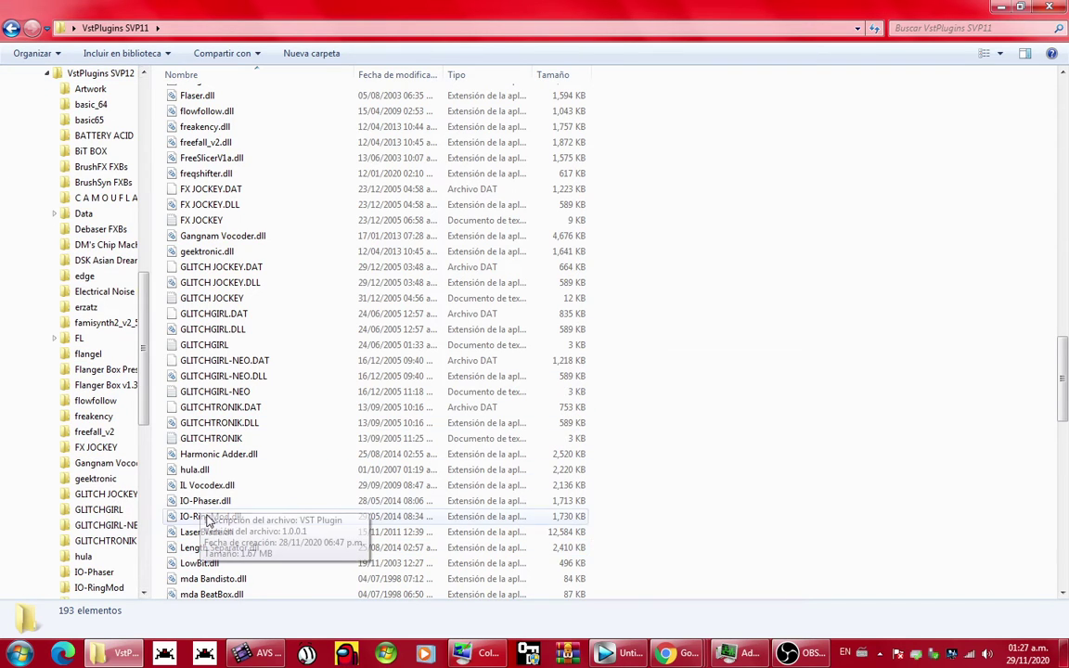
left_click_drag(203, 486, 119, 111)
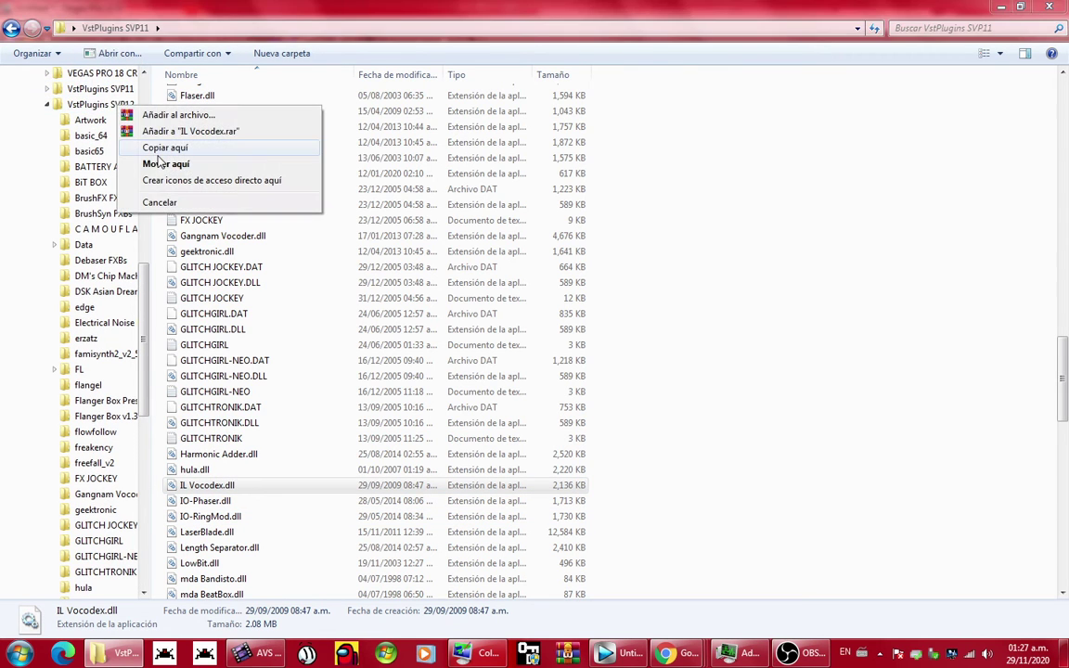
left_click(153, 146)
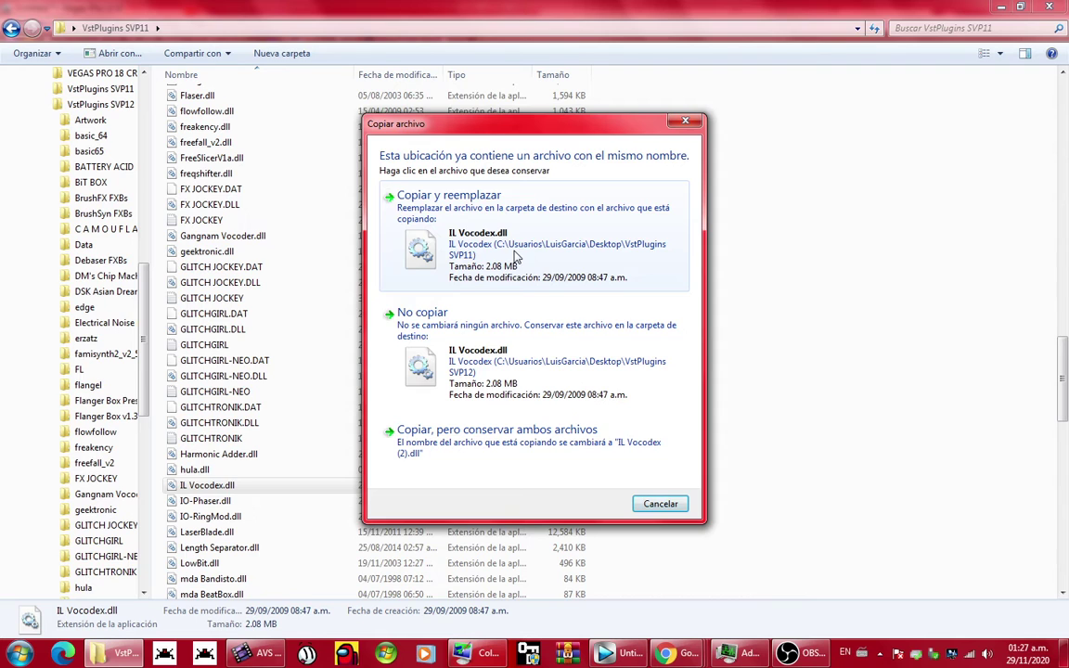
left_click(517, 257)
Open the Descargas folder and run the vocodex_install application.
left_click(136, 182)
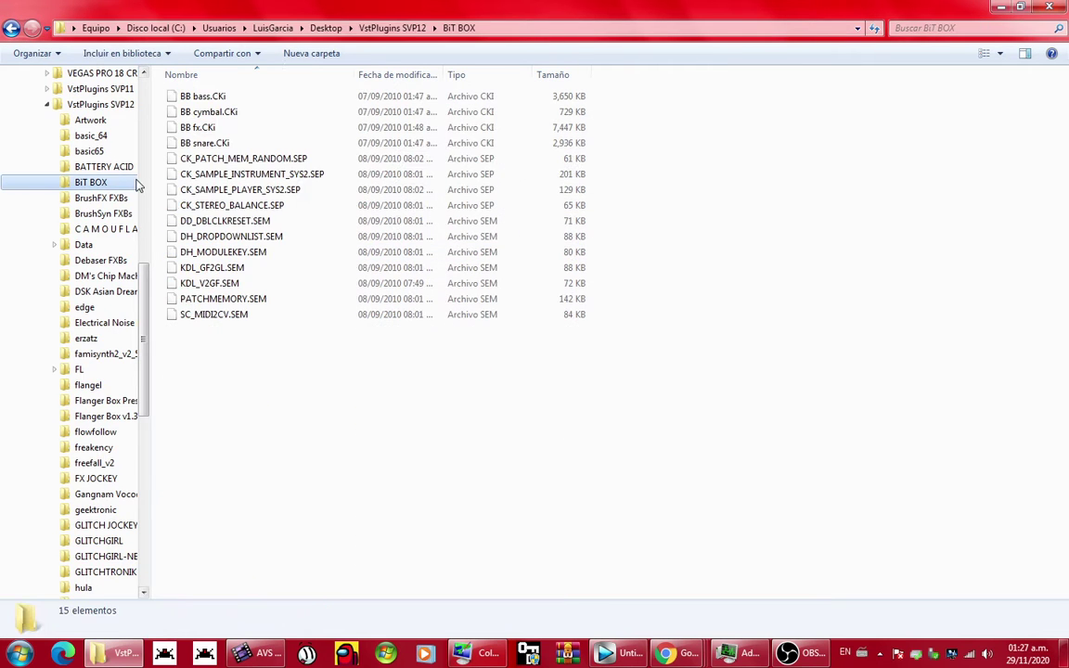
scroll(131, 156, "up", 10)
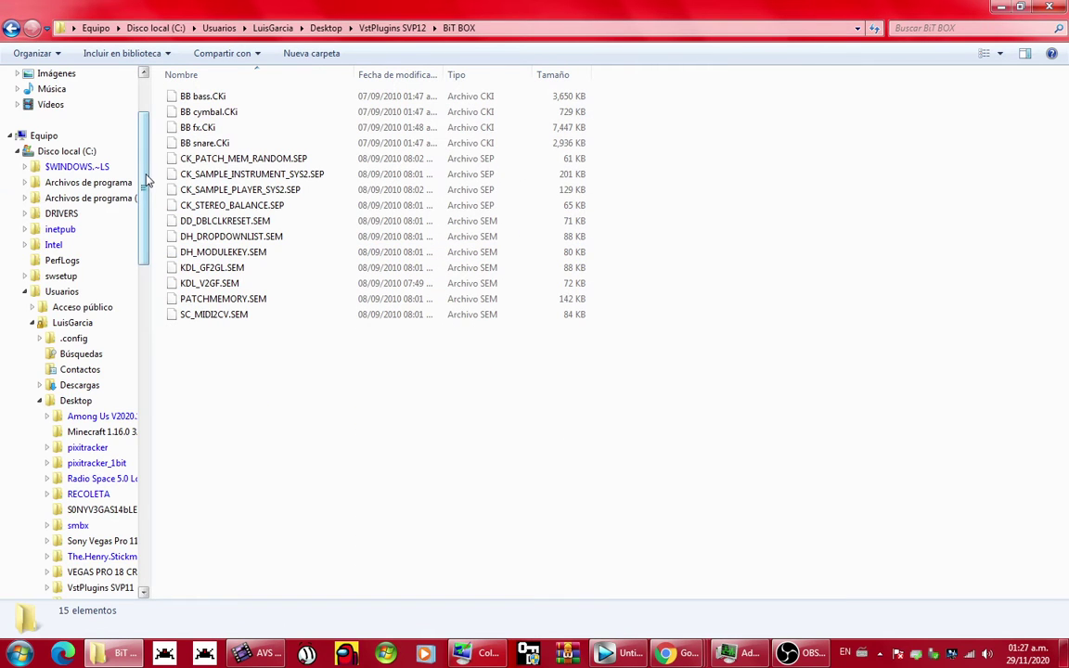
left_click(73, 386)
double_click(298, 592)
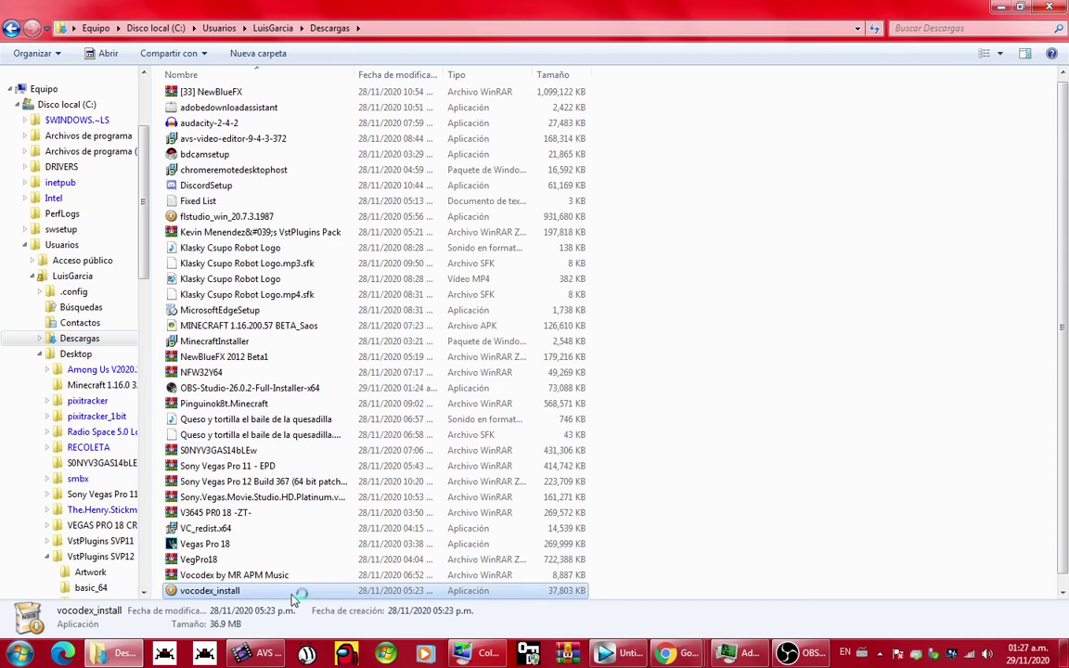
left_click(554, 342)
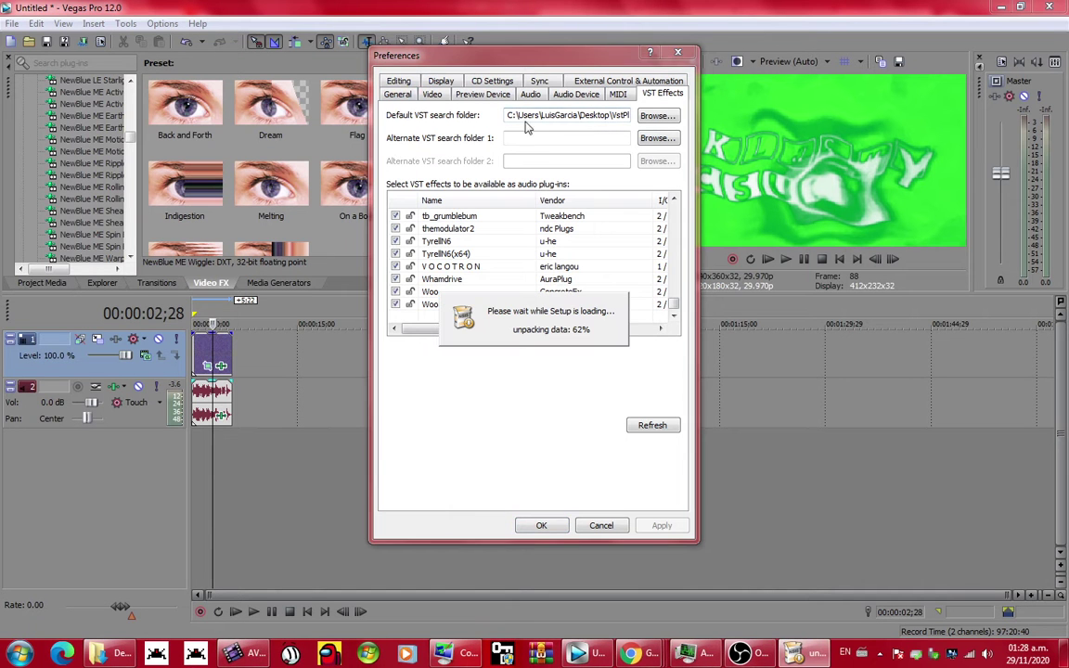
Clear the default VST search folder path in the VST Effects preferences of Vegas Pro.
left_click(526, 128)
left_click(509, 115)
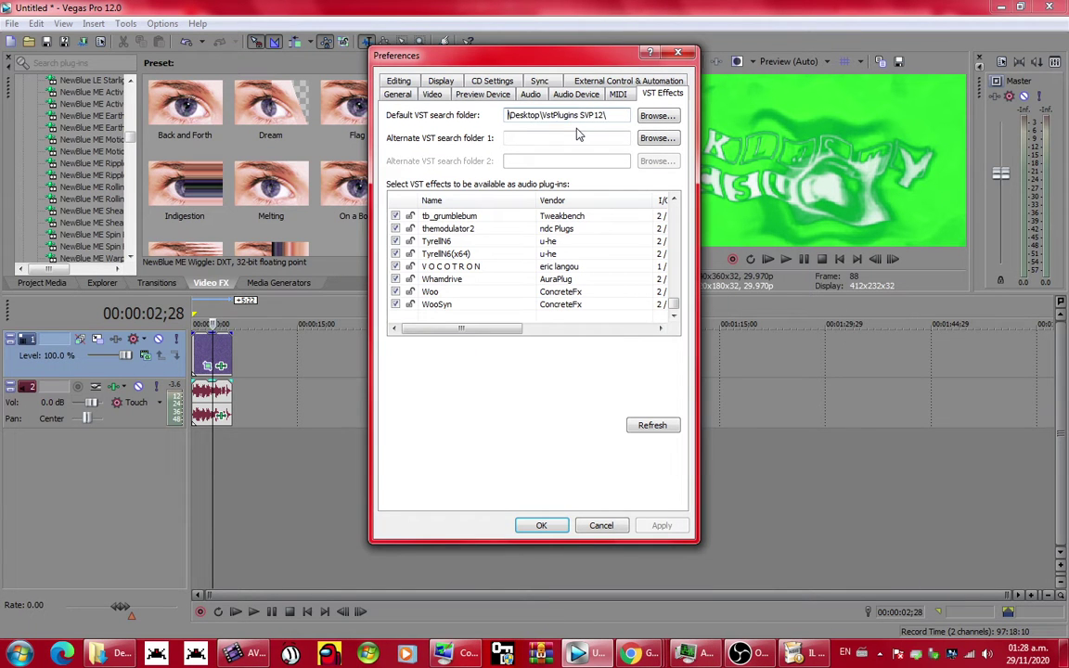
key("Home")
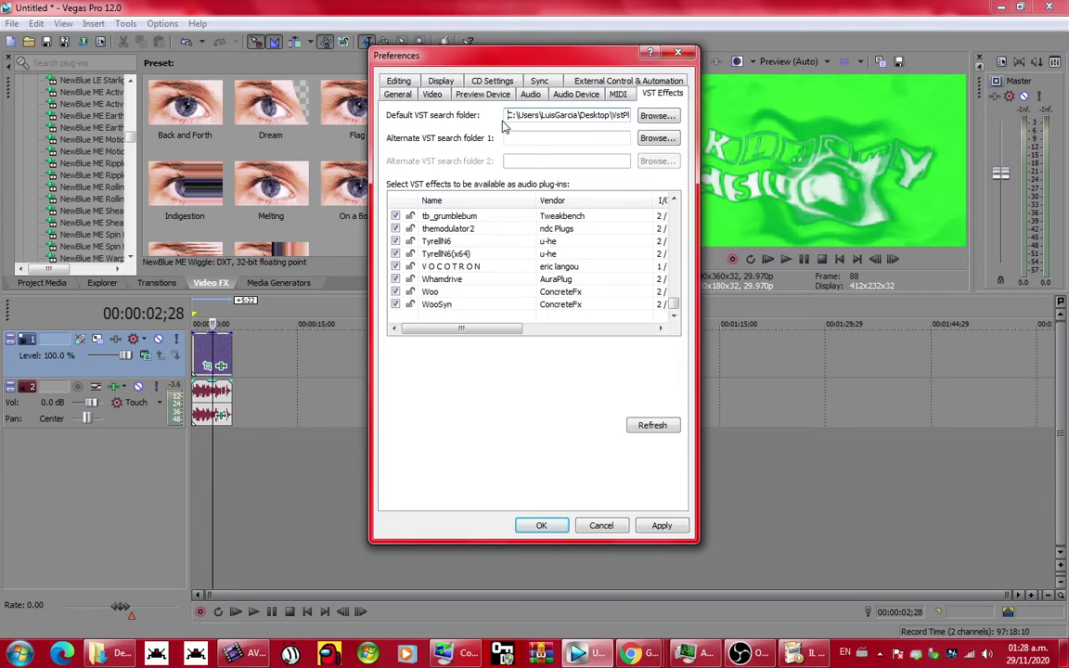
key("shift+End")
key("BackSpace")
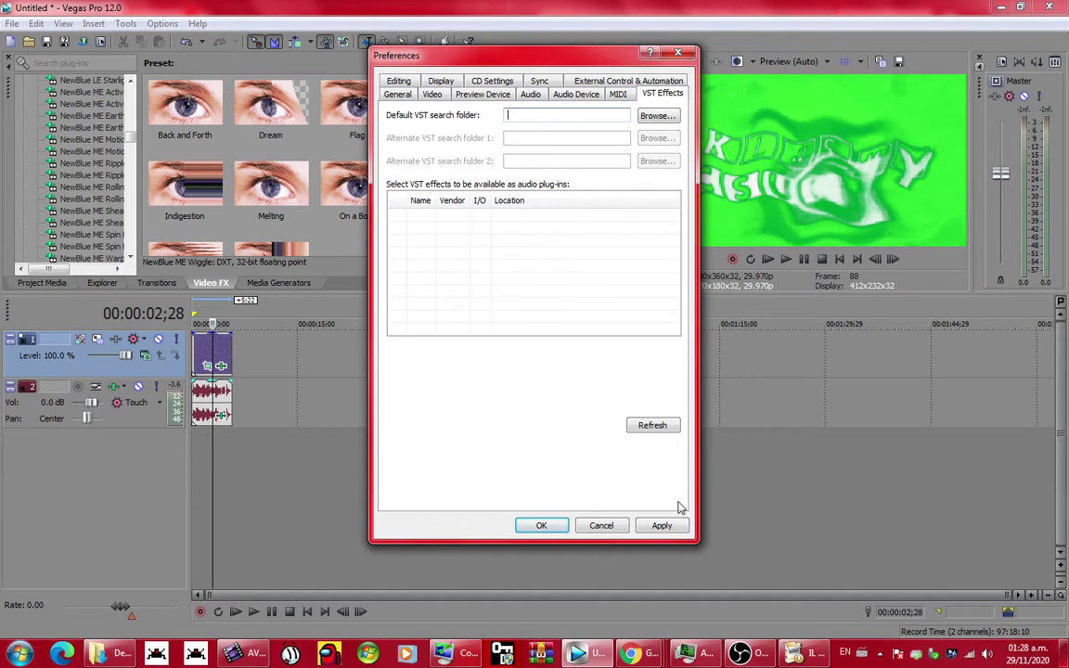
Switch to the IL Vocodex installer, accept the license agreement and continue to the 32-bit VST plug-in install location.
left_click(815, 654)
left_click(615, 444)
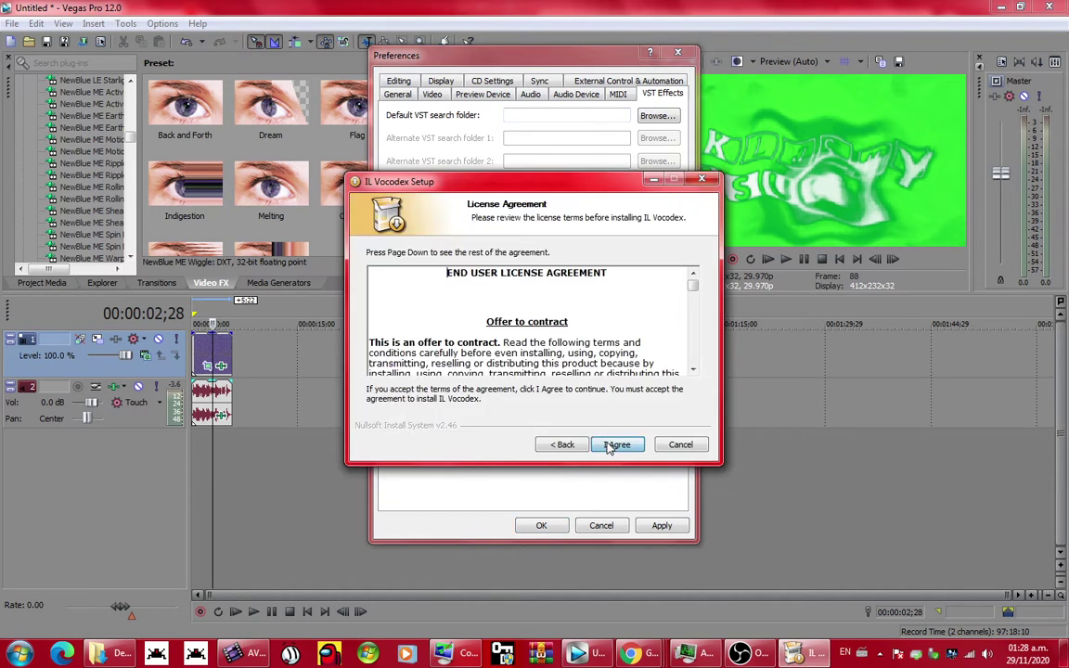
left_click(615, 445)
left_click(616, 445)
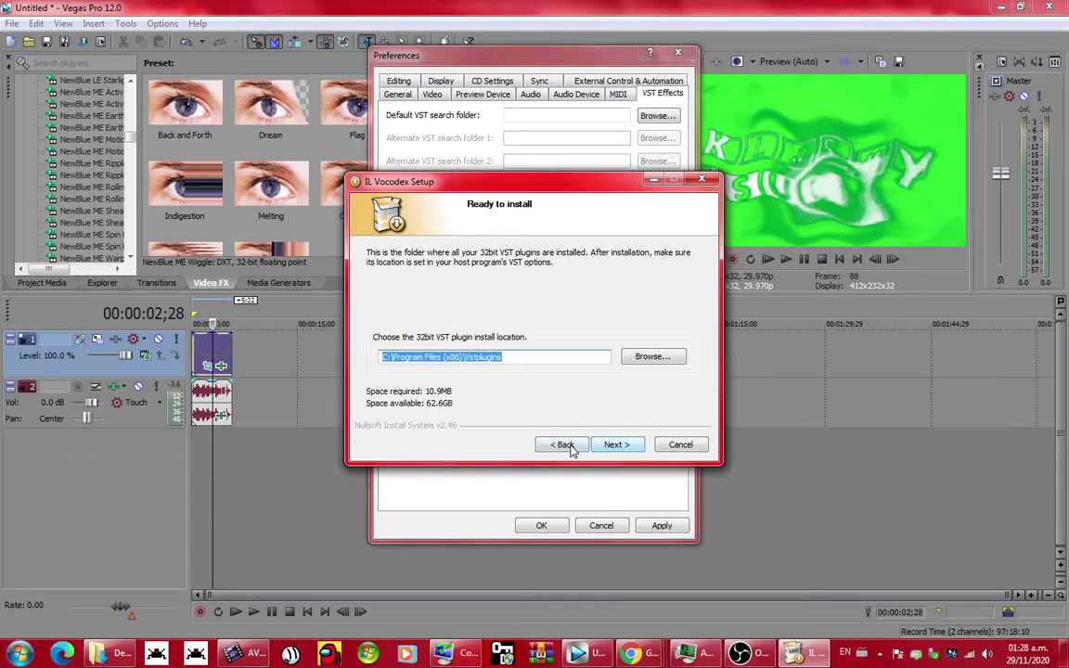
left_click(566, 446)
left_click(592, 445)
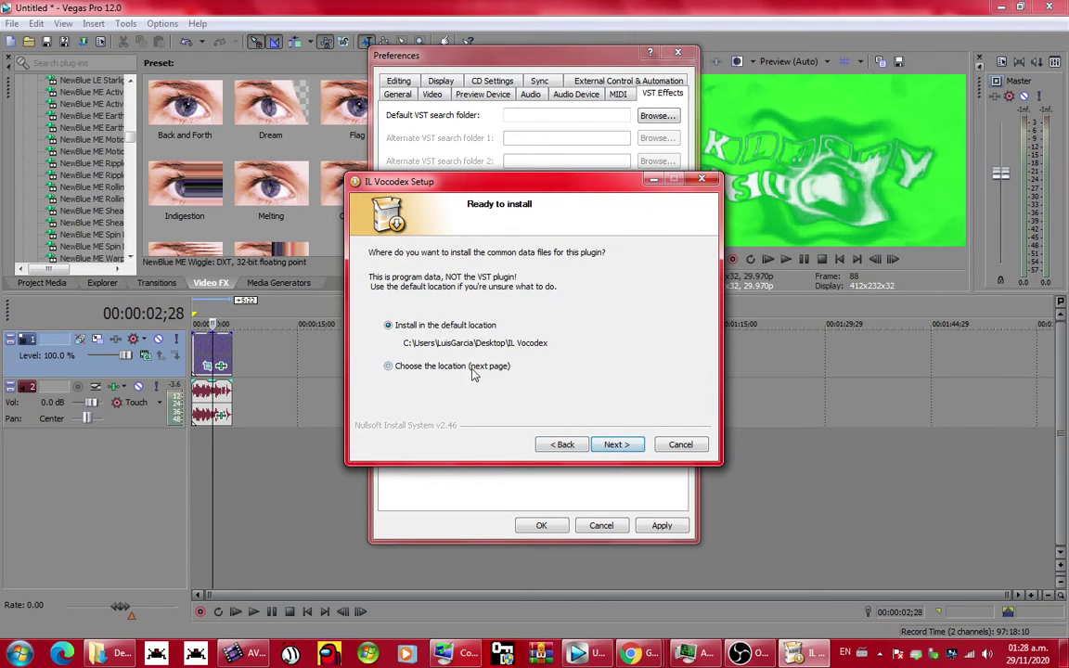
left_click(615, 445)
left_click(645, 359)
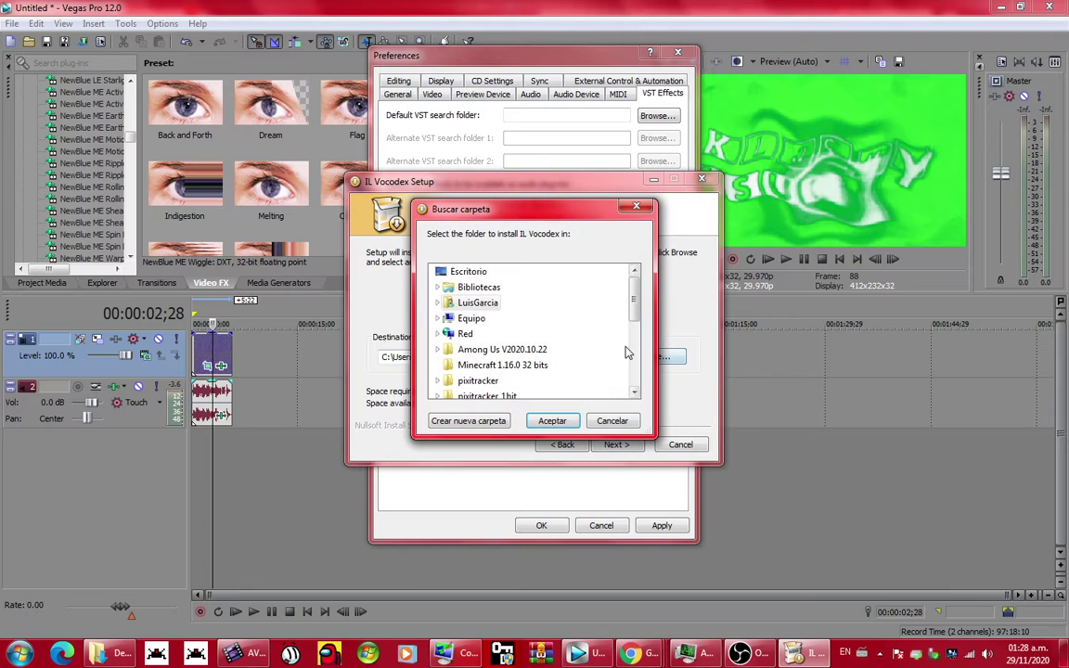
left_click_drag(637, 313, 634, 376)
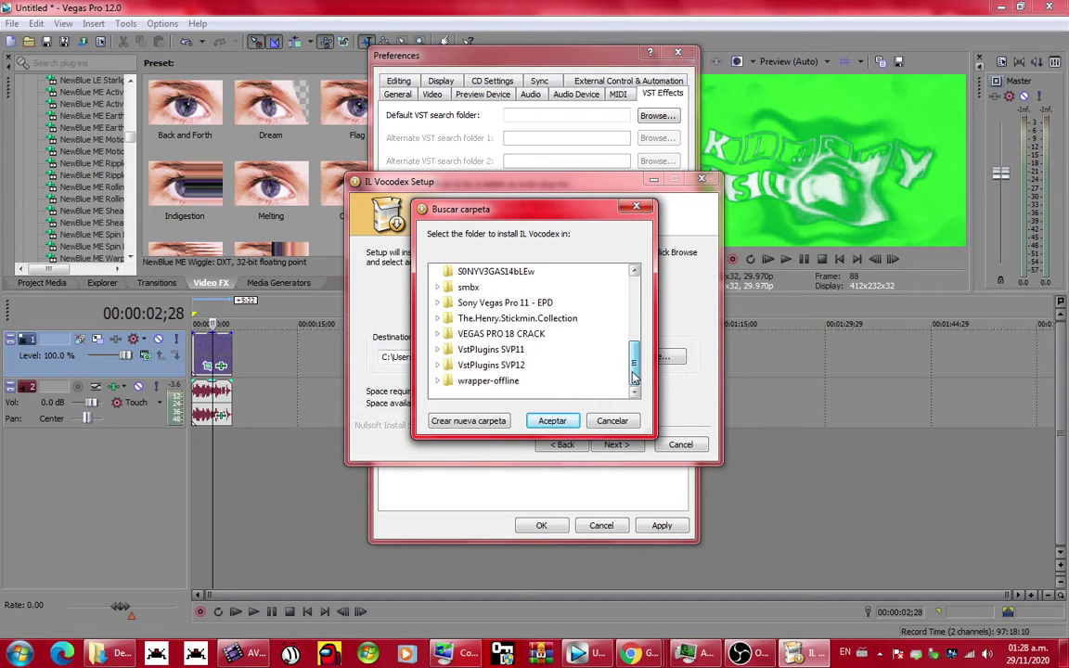
left_click(536, 369)
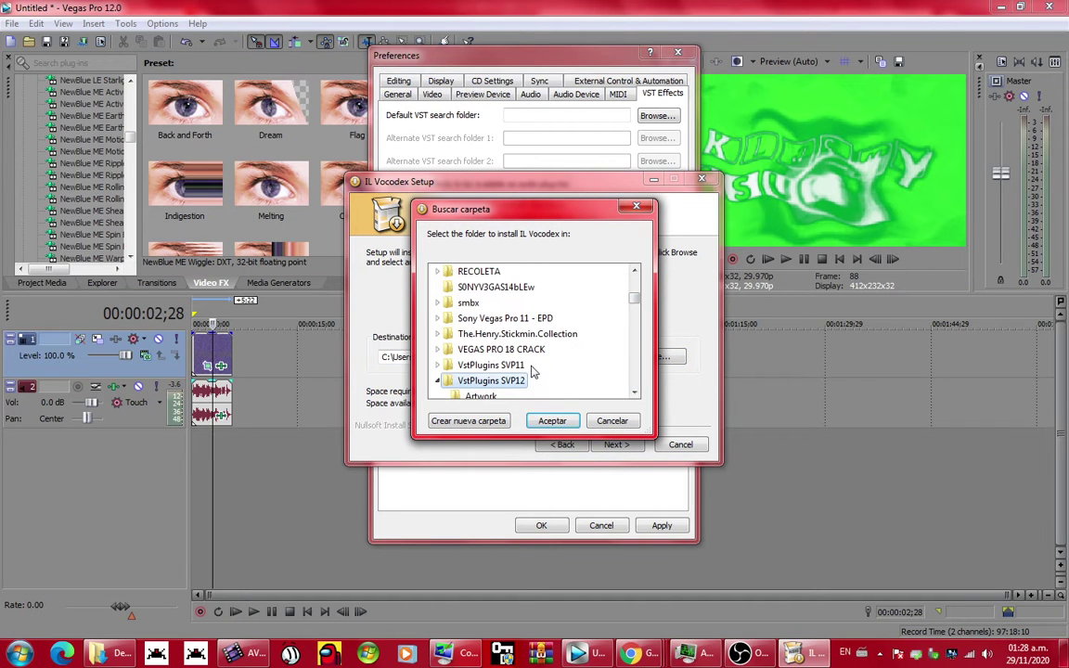
left_click(611, 421)
Set the 32-bit VST plug-in install location to the VstPlugins SVP12 folder on the desktop.
left_click(616, 444)
left_click(636, 364)
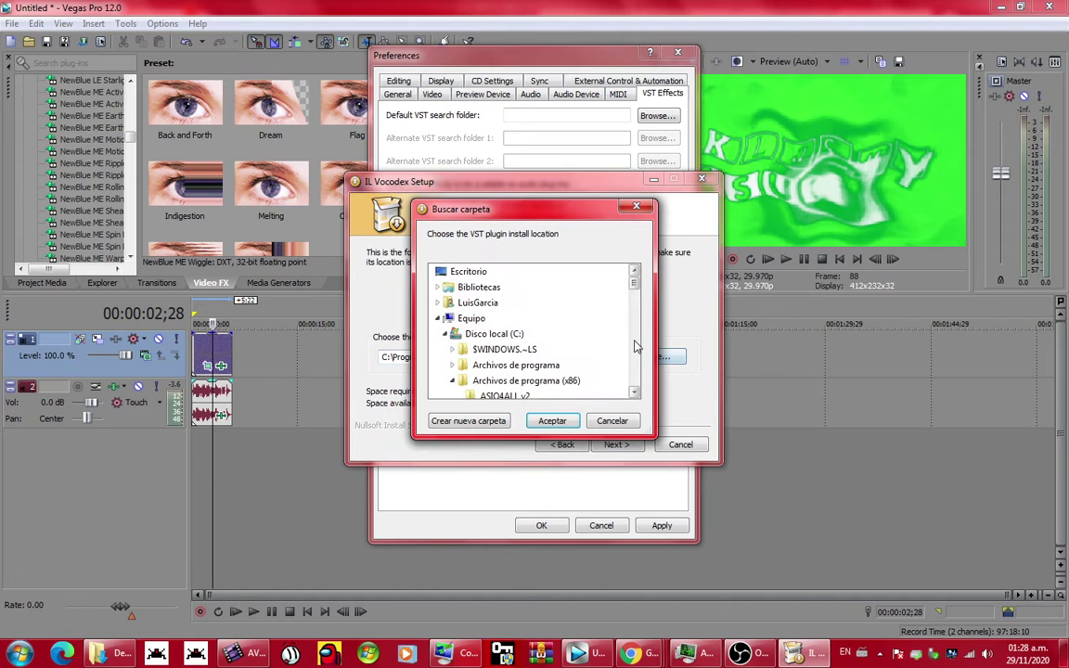
left_click_drag(635, 284, 638, 393)
left_click(492, 366)
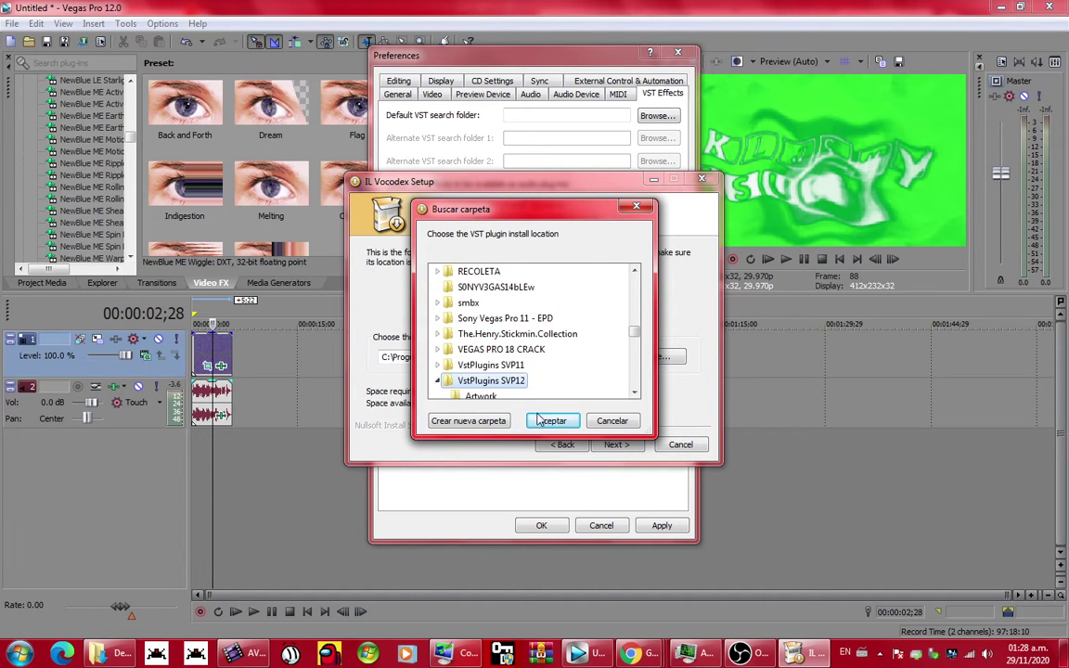
left_click(553, 422)
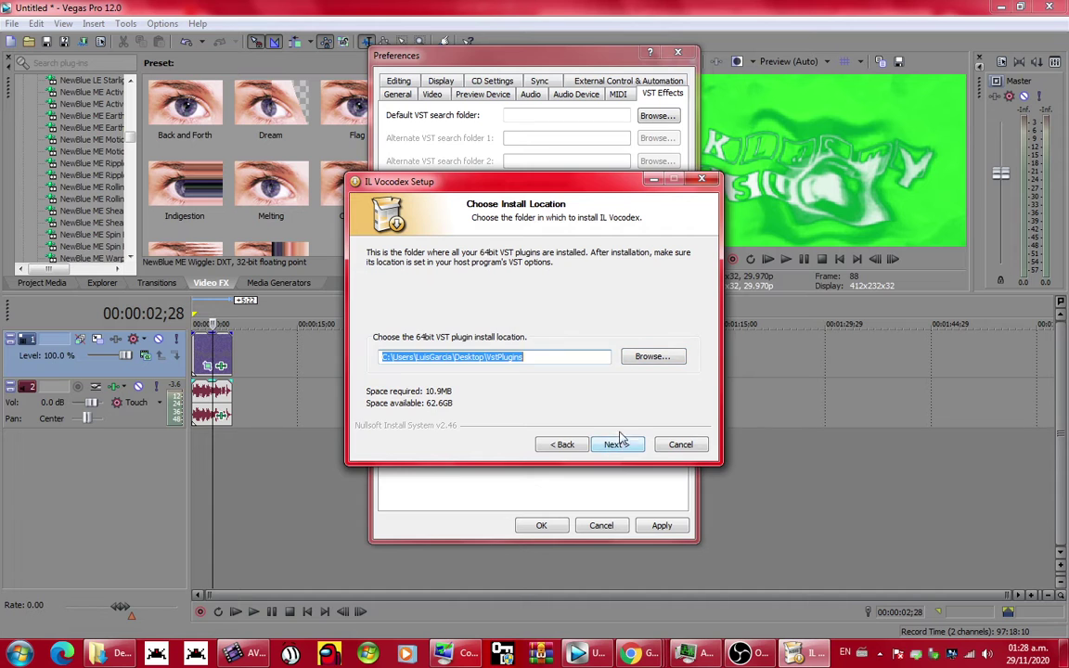
Set the 64-bit VST plug-in install location to the desktop's VstPlugins SVP12 folder and start the IL Vocodex installation.
left_click(652, 357)
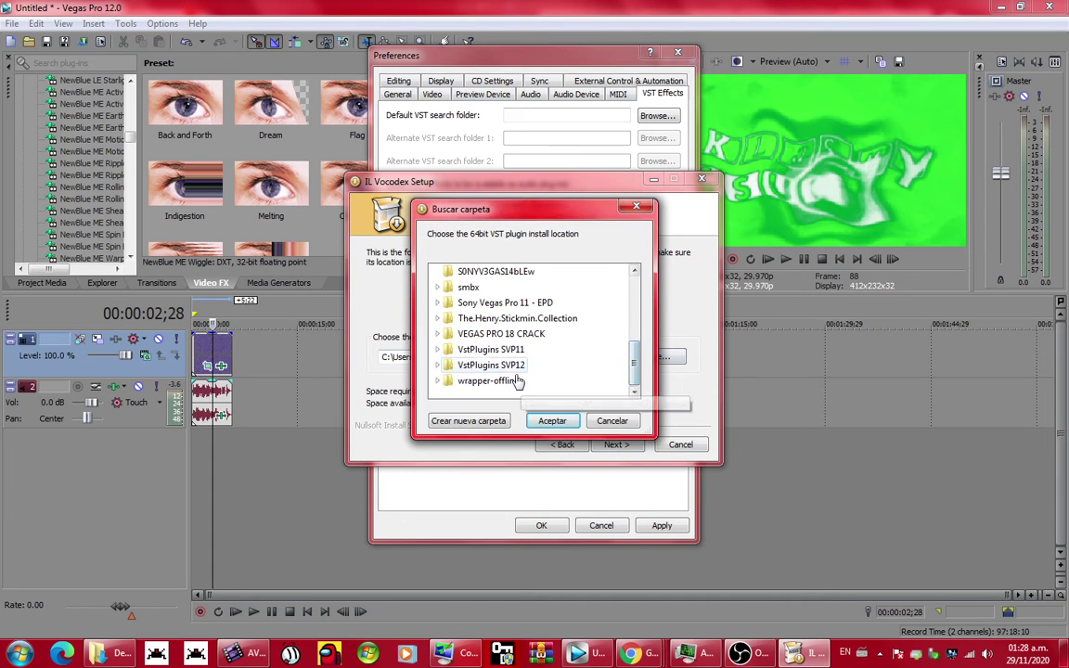
left_click(513, 381)
left_click(547, 420)
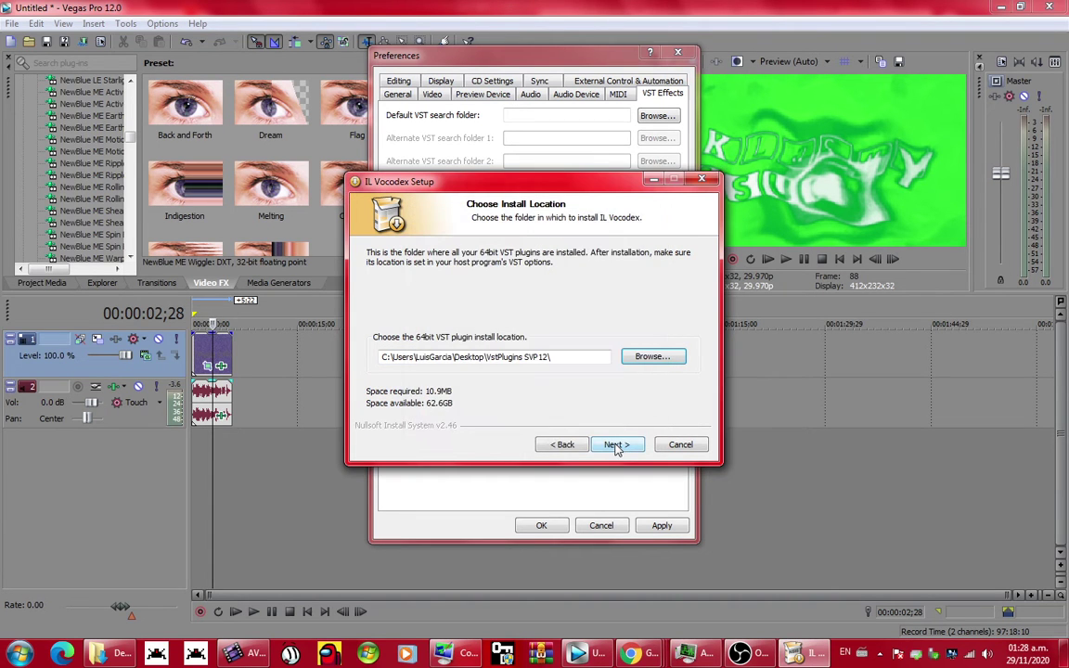
left_click(615, 445)
left_click(615, 446)
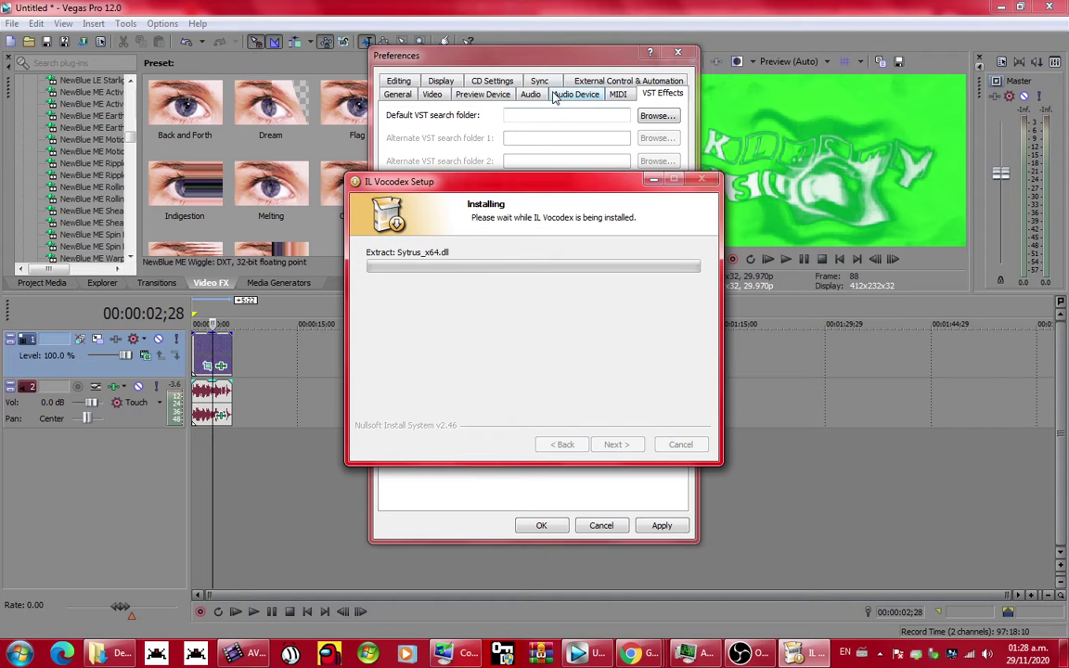
Switch to OBS, stop the Fuente multimedia source and restart its playback.
left_click(742, 655)
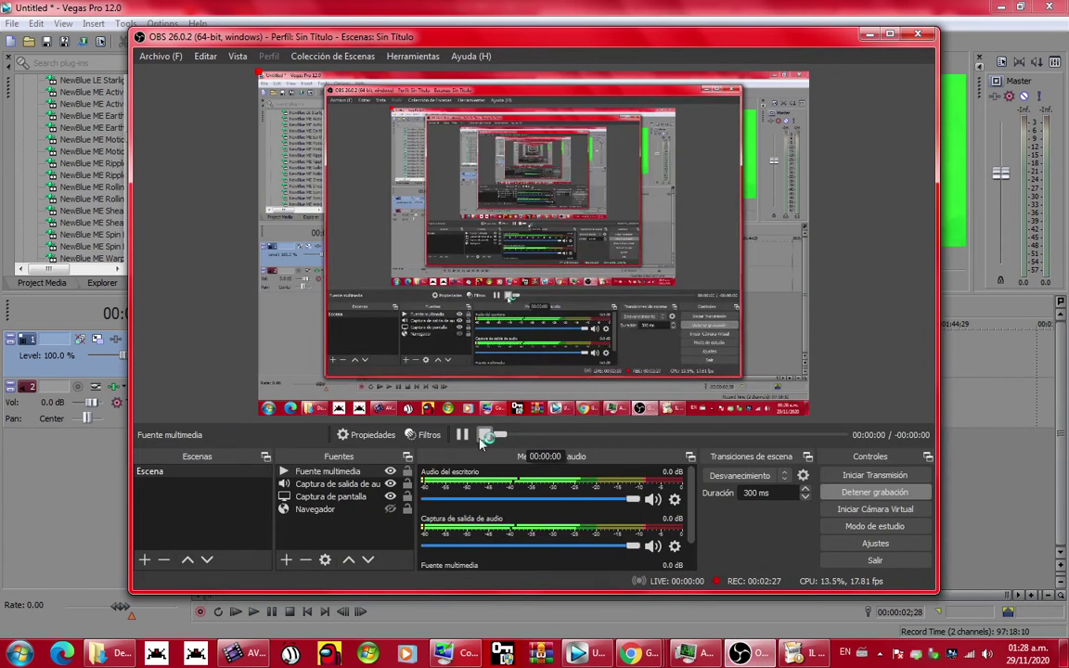
left_click(484, 434)
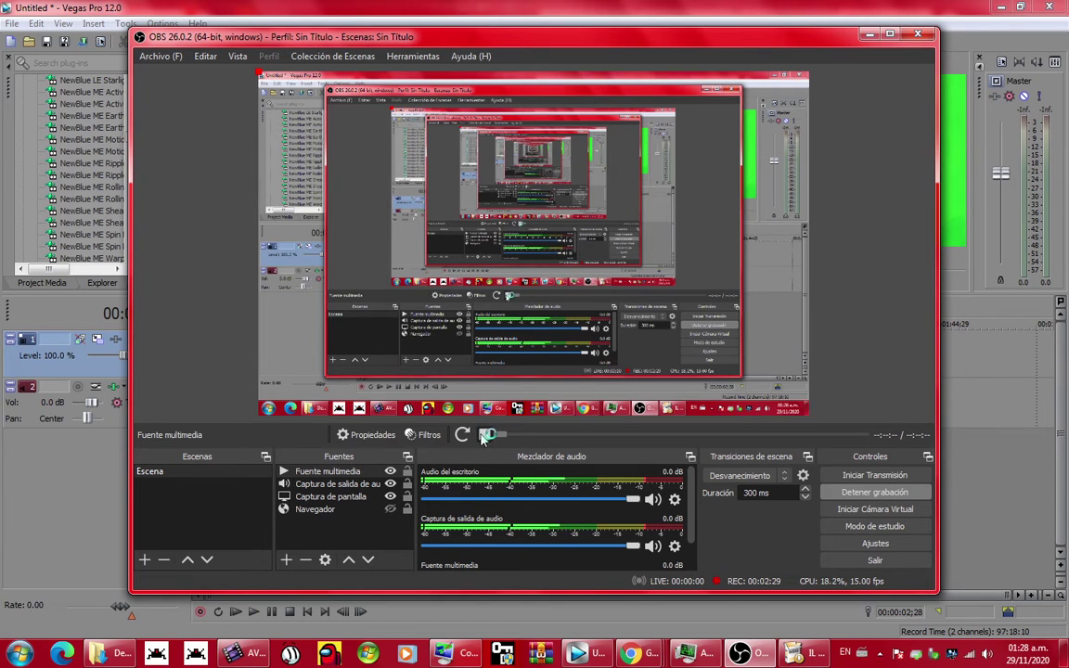
left_click(463, 435)
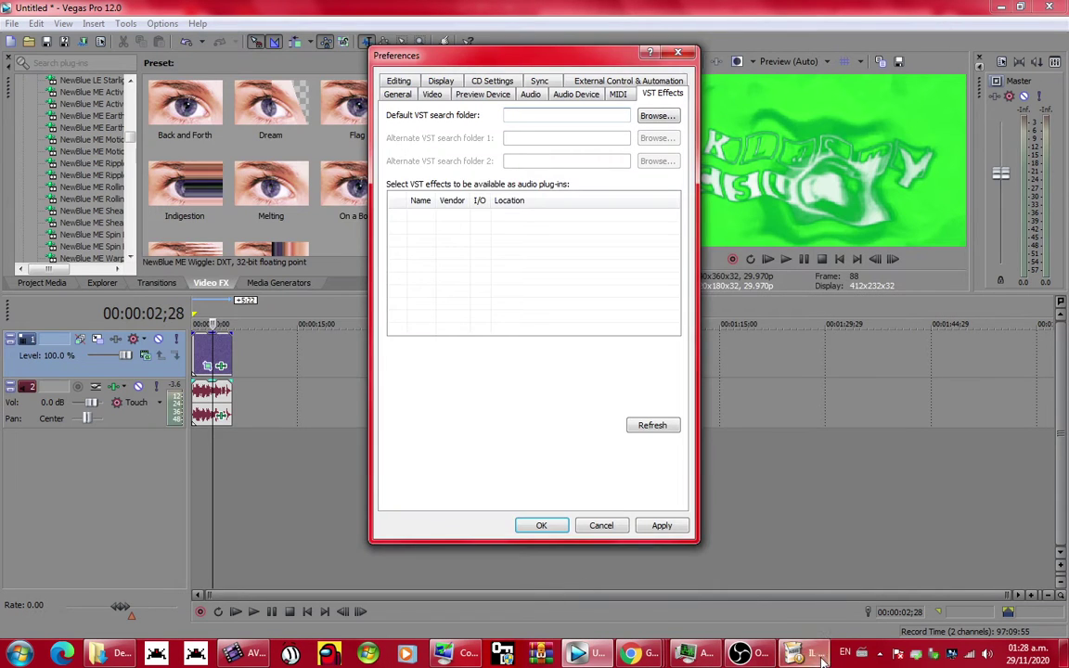
Complete the IL Vocodex setup and close the installer.
left_click(617, 445)
left_click(620, 446)
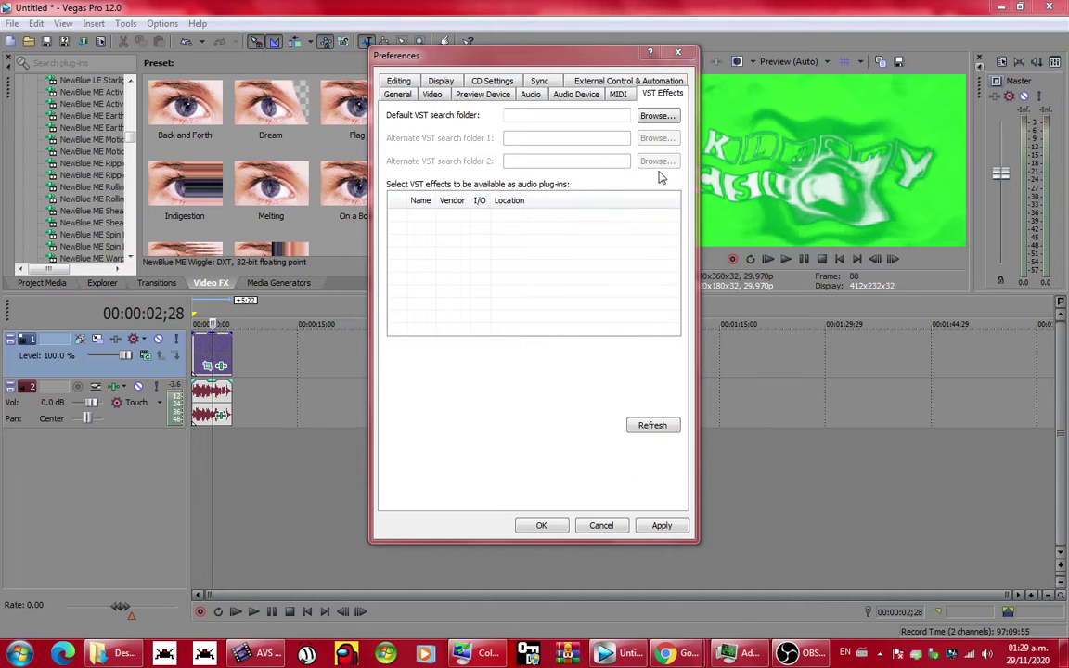
Set the default VST search folder to the VstPlugins SVP12 folder on the user's desktop.
left_click(655, 119)
left_click(439, 286)
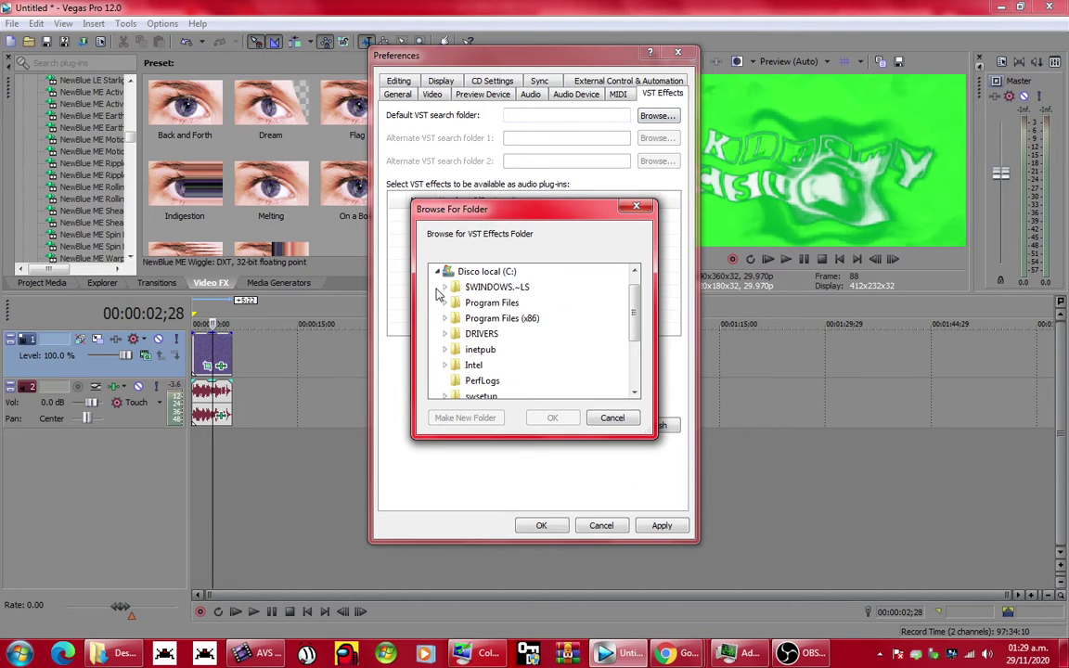
scroll(450, 367, "down", 2)
left_click(443, 319)
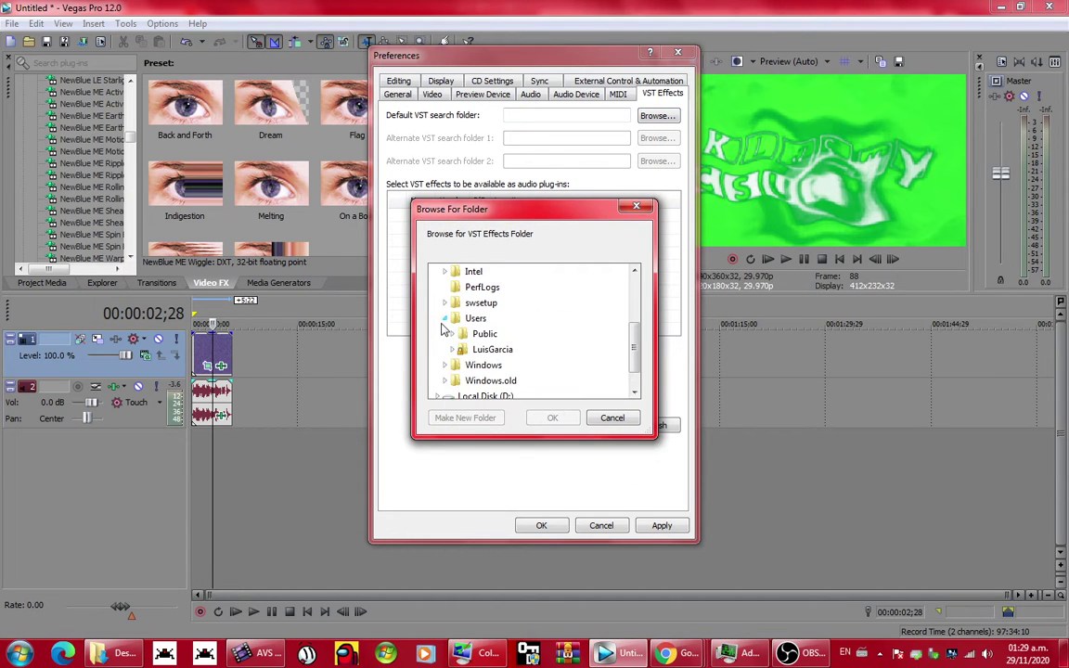
left_click(453, 349)
scroll(454, 354, "down", 4)
scroll(459, 325, "up", 2)
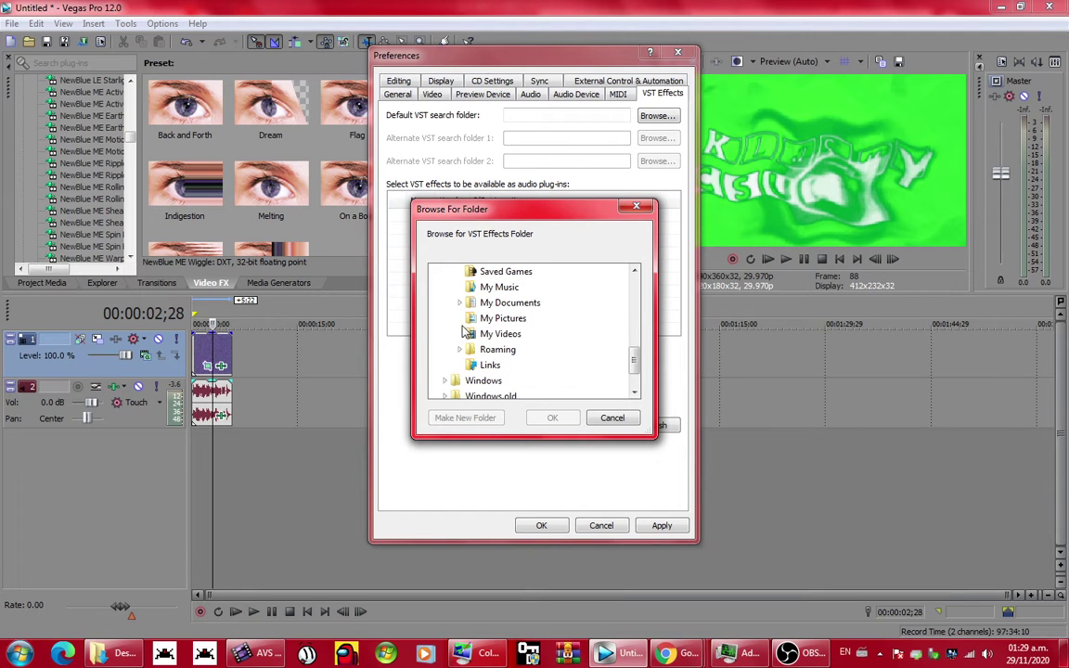
left_click(460, 287)
scroll(468, 315, "down", 6)
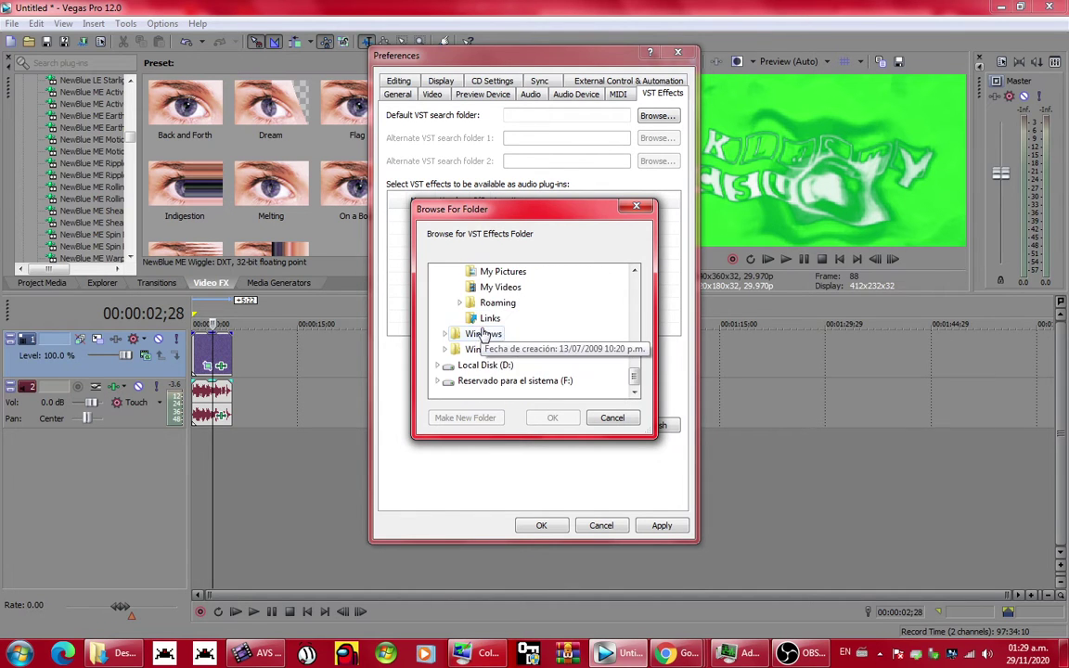
scroll(484, 311, "up", 1)
scroll(484, 311, "up", 2)
left_click(498, 321)
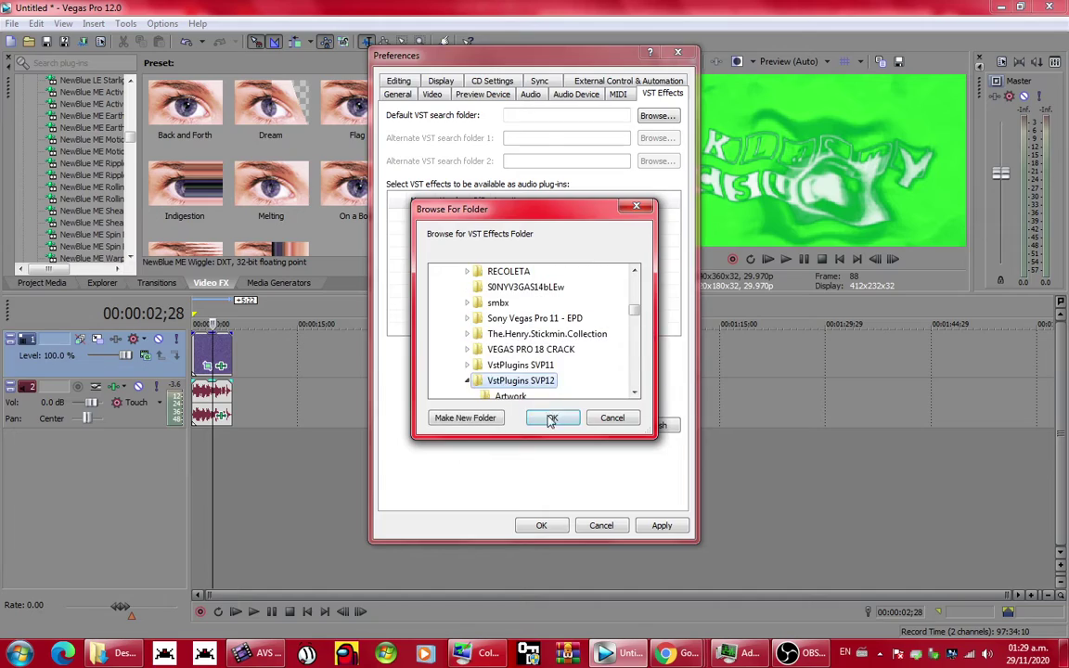
left_click(551, 418)
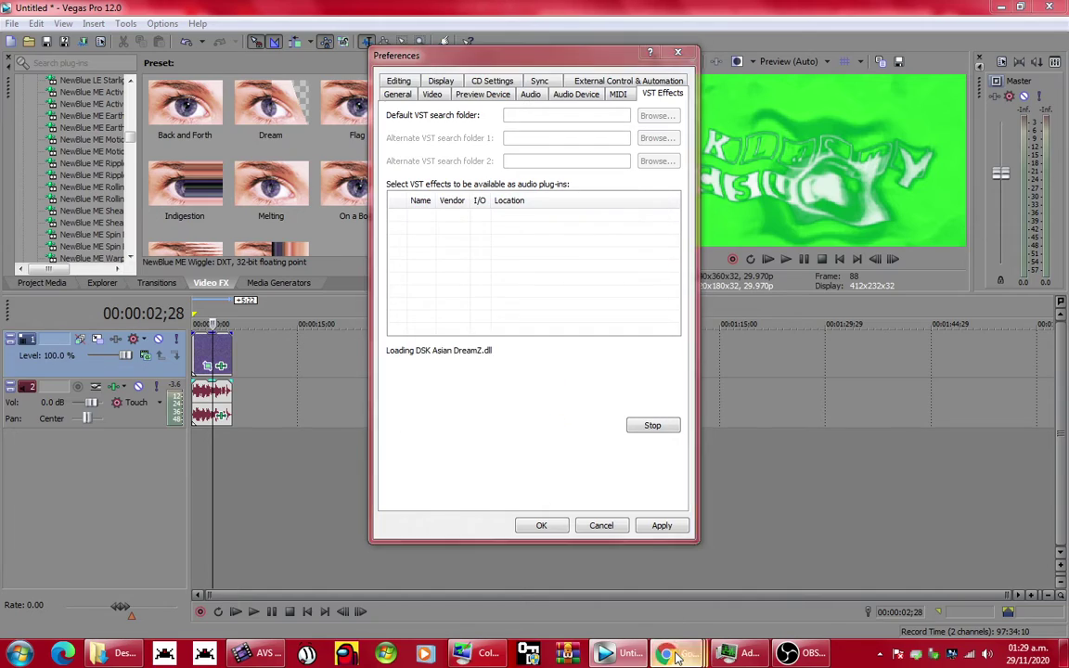
Switch to Chrome, close the window playing Lincoln & Ronnie Anne's Vlog #15 on YouTube and return to Vegas Pro.
mouse_move(666, 654)
mouse_move(812, 603)
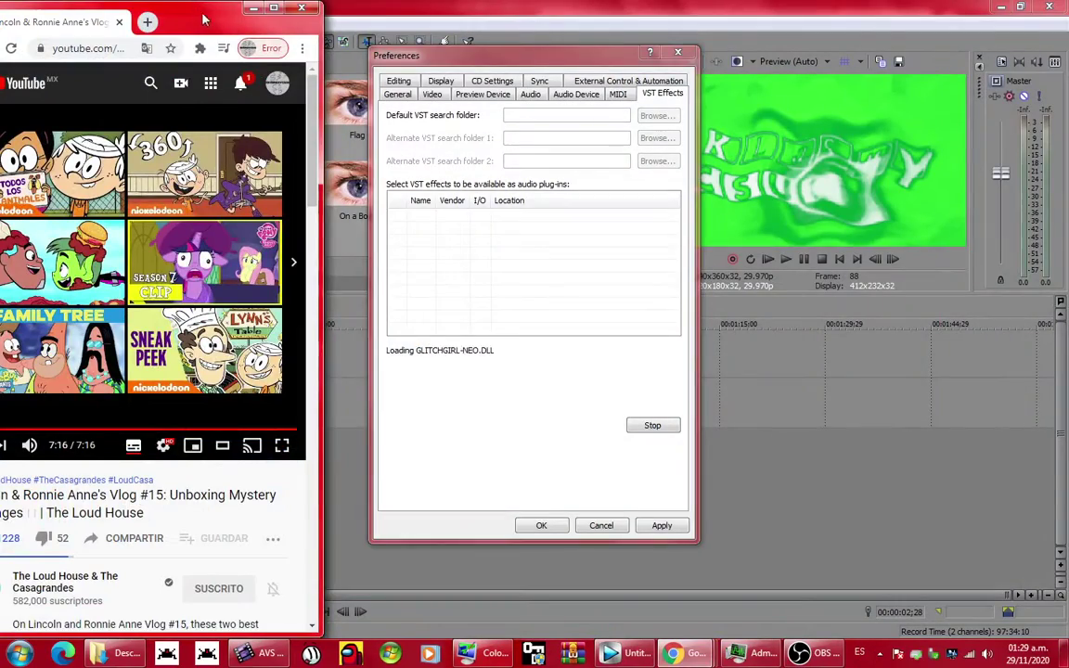
left_click(301, 7)
mouse_move(666, 653)
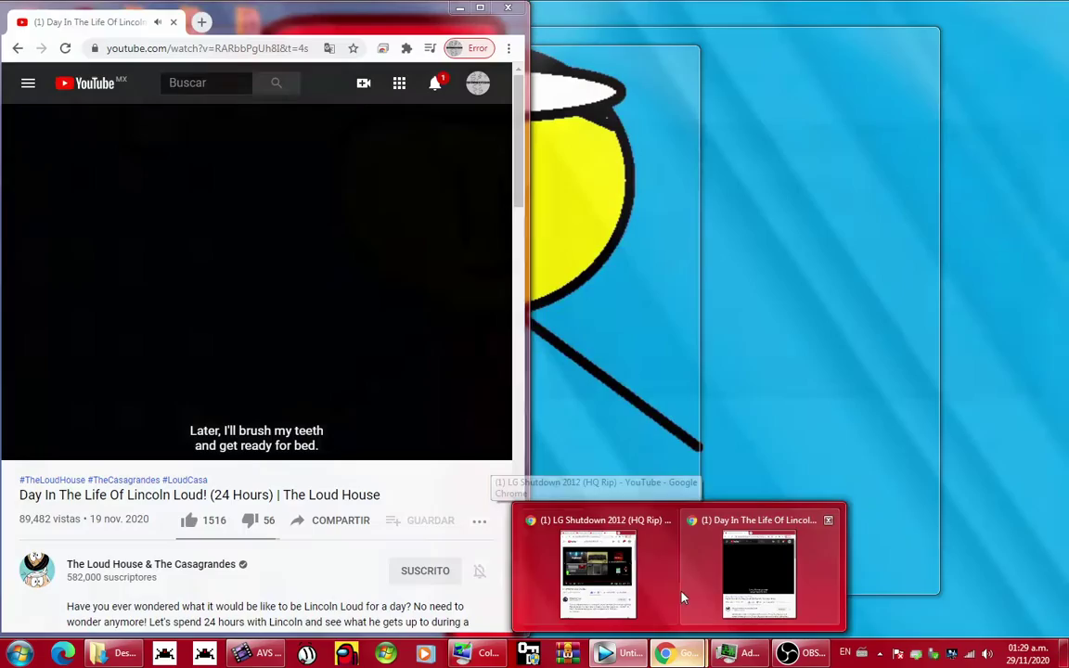
left_click(688, 598)
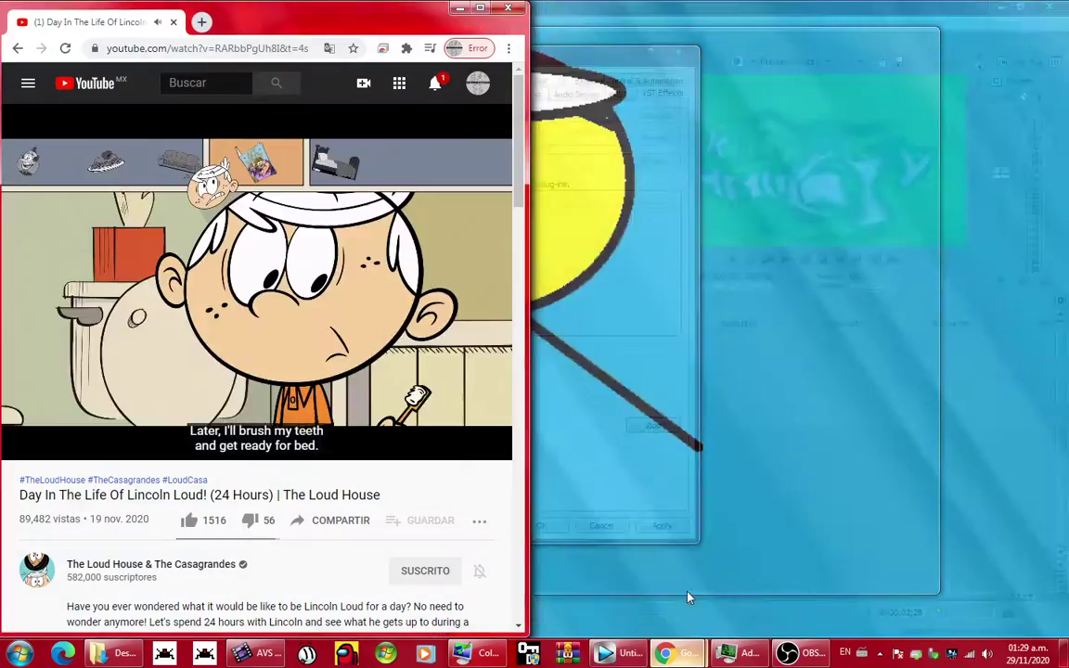
left_click(625, 372)
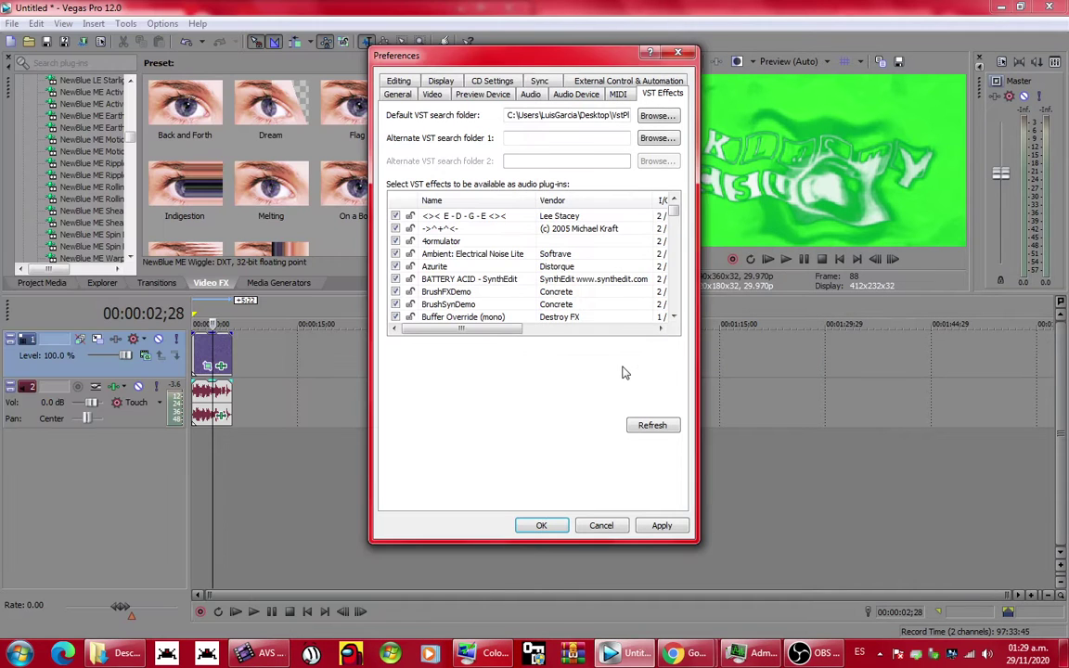
Look for IL Vocodex in the list of VST effects, then apply the preferences and close them.
left_click_drag(675, 213, 676, 270)
left_click(662, 533)
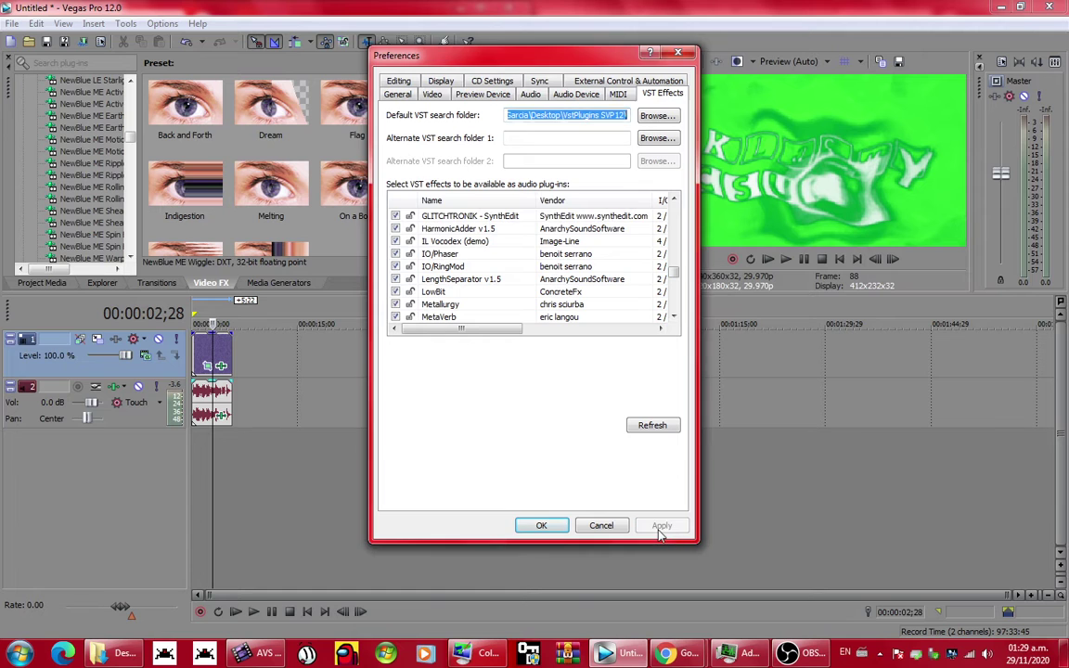
left_click(542, 527)
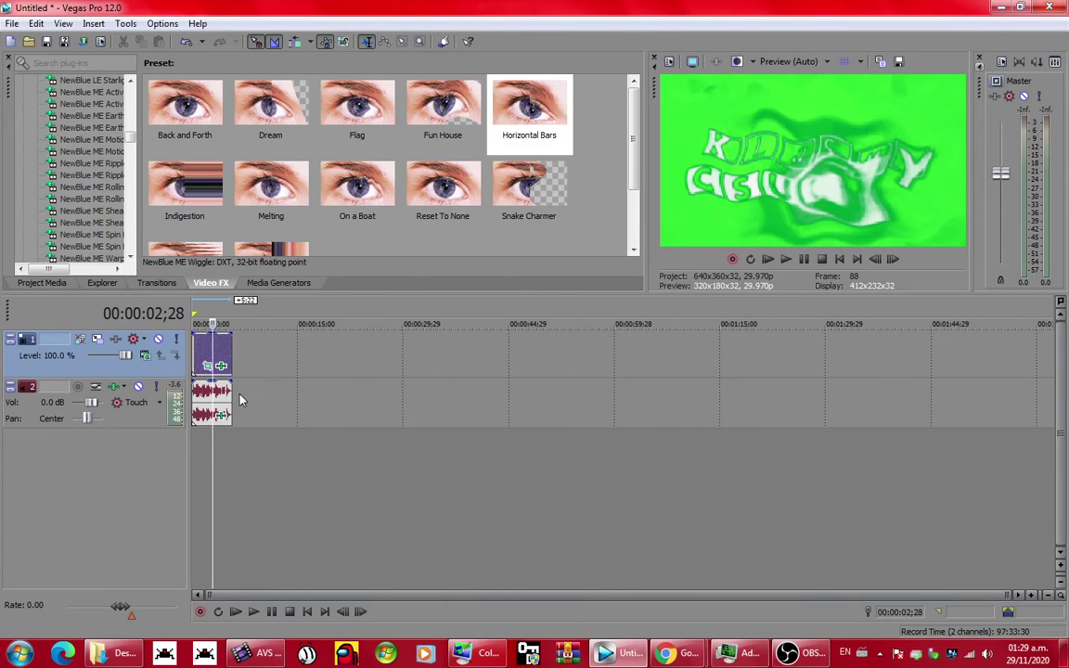
Add the IL Vocodex (demo) plug-in to the audio event effects of the Klasky Csupo Robot Logo clip.
left_click(203, 383)
left_click(388, 102)
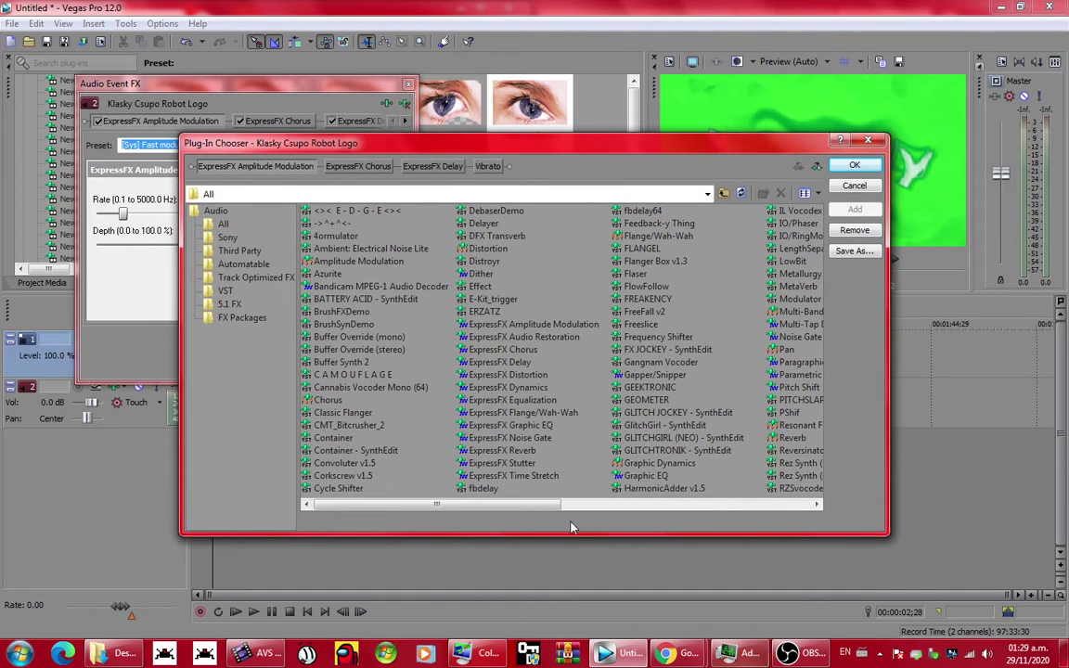
left_click_drag(499, 512, 645, 504)
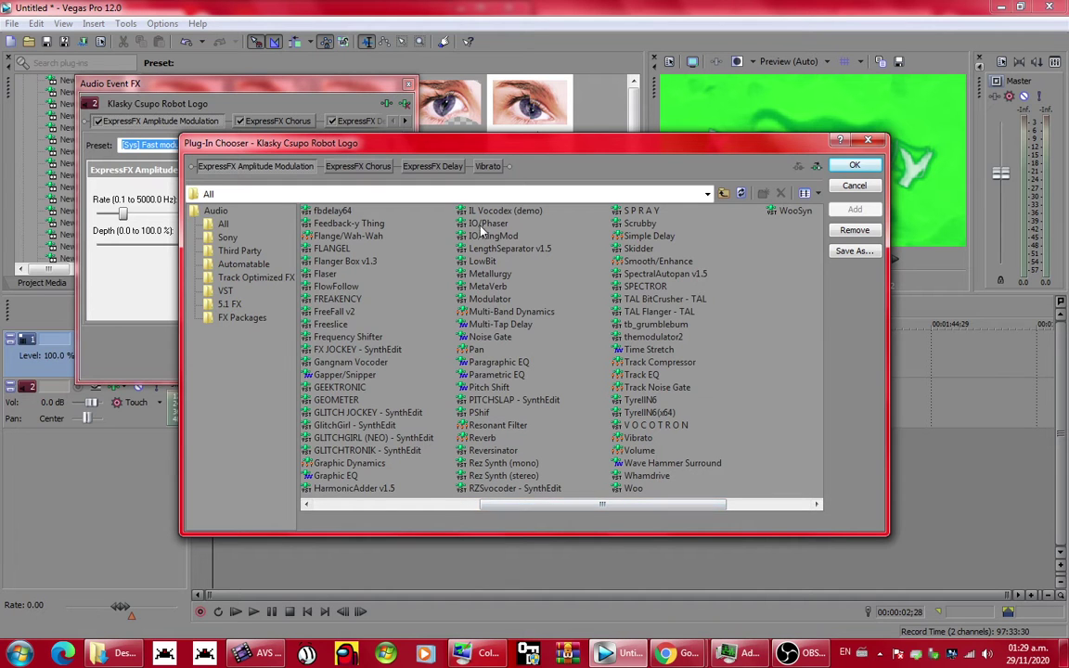
double_click(502, 211)
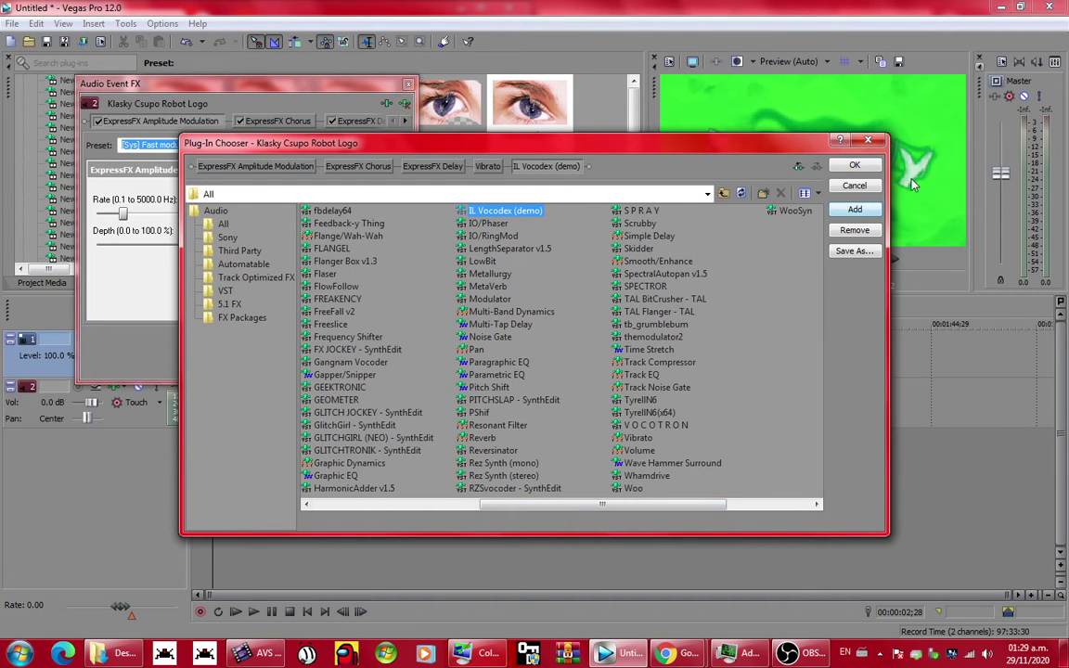
left_click(855, 165)
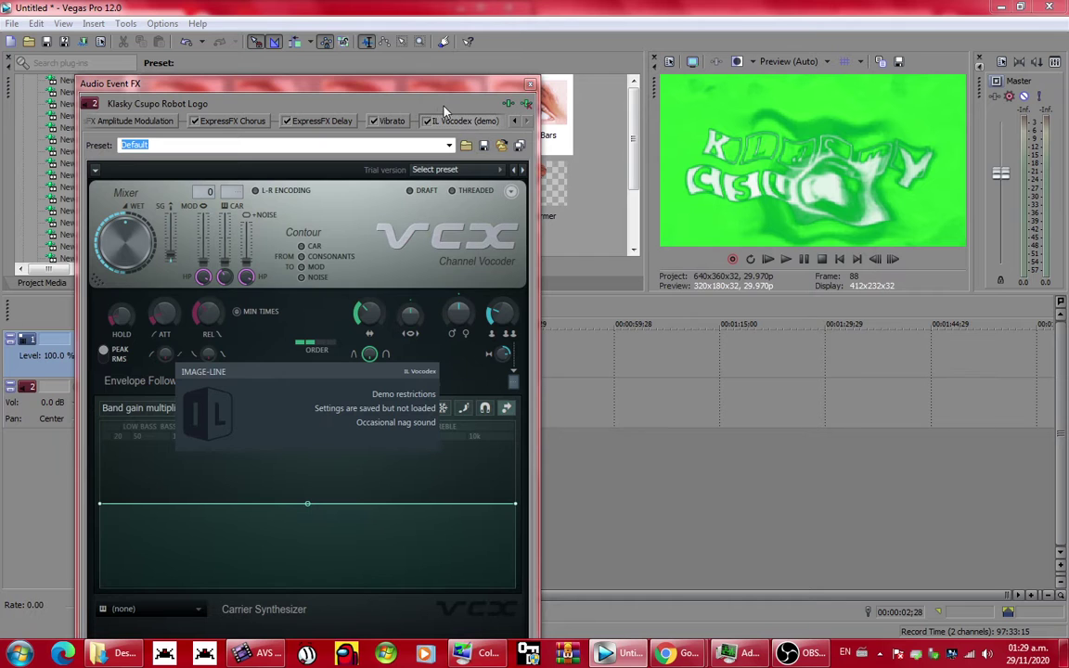
Load the Clearer preset in IL Vocodex, then open the Vibrato effect's settings in the clip's audio effect chain.
left_click_drag(444, 110, 603, 12)
left_click(624, 95)
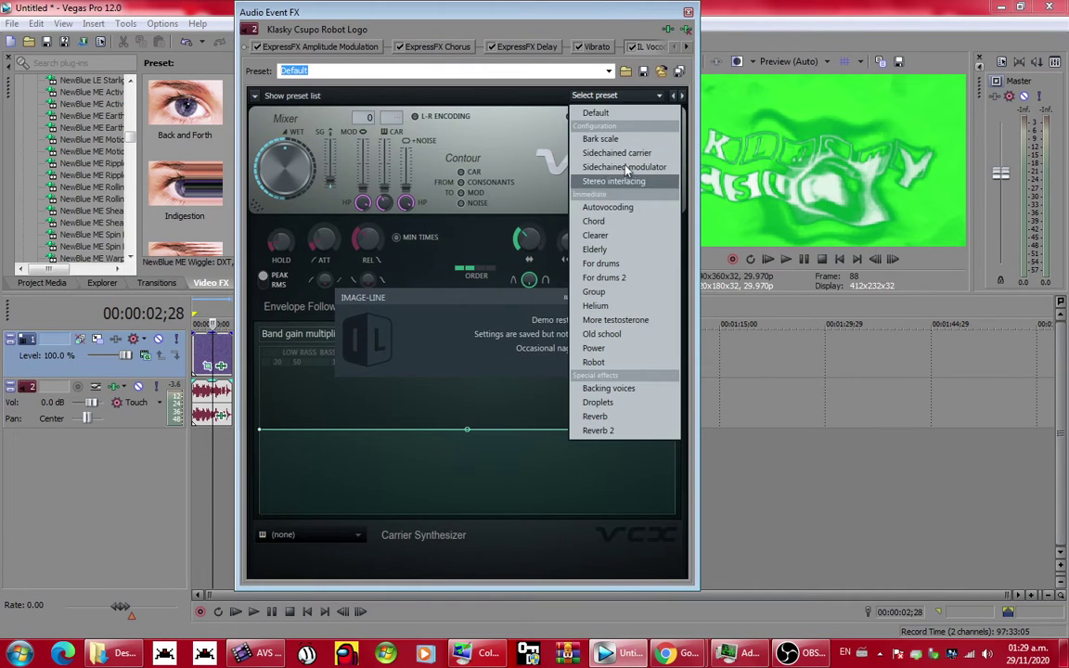
left_click(595, 235)
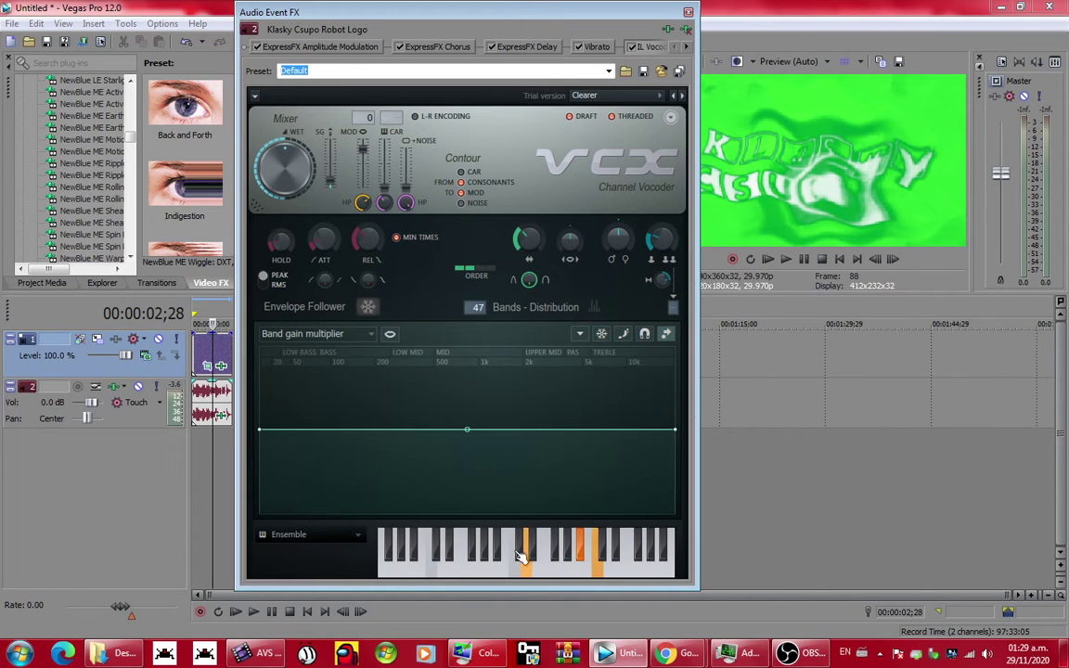
left_click(597, 47)
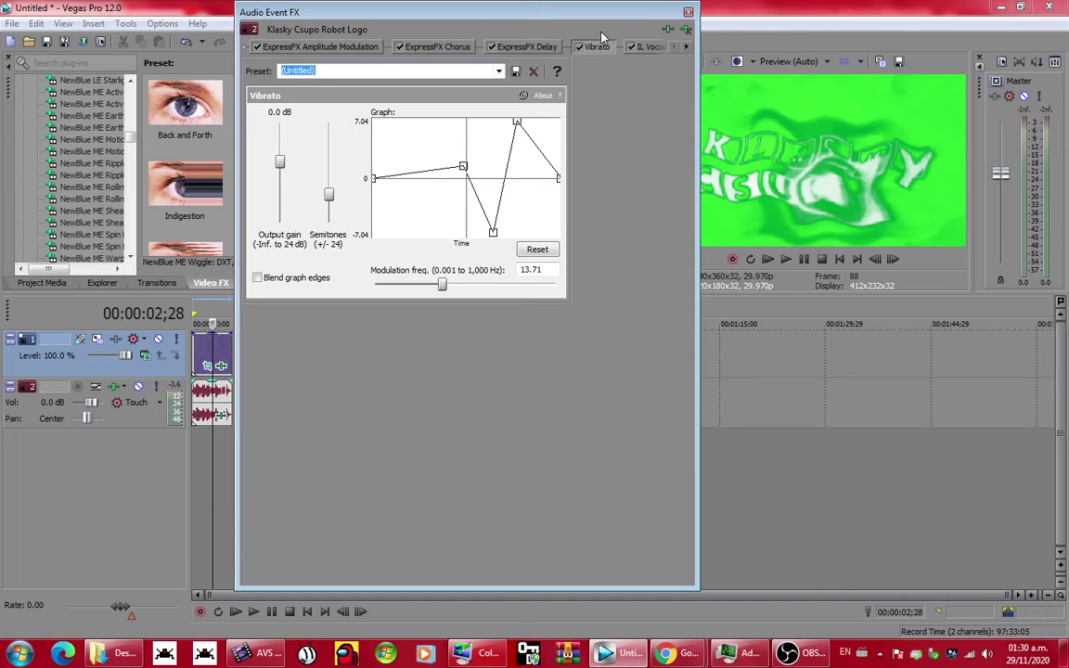
Close the audio event effects window and play the Klasky Csupo Robot Logo clip from the start.
left_click(688, 13)
key("space")
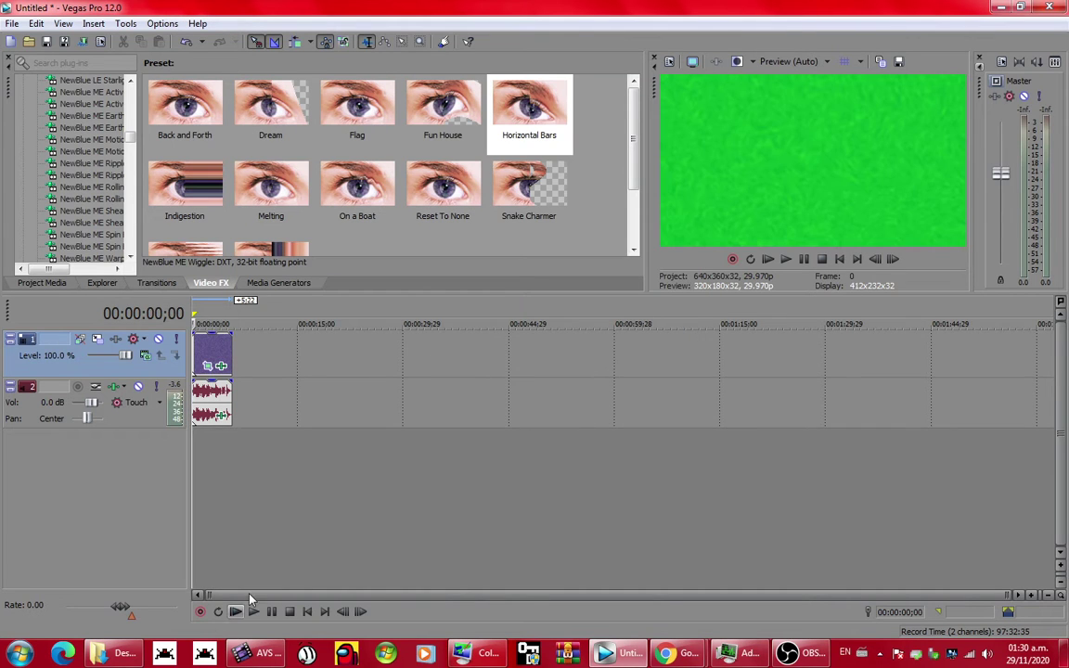
left_click(253, 613)
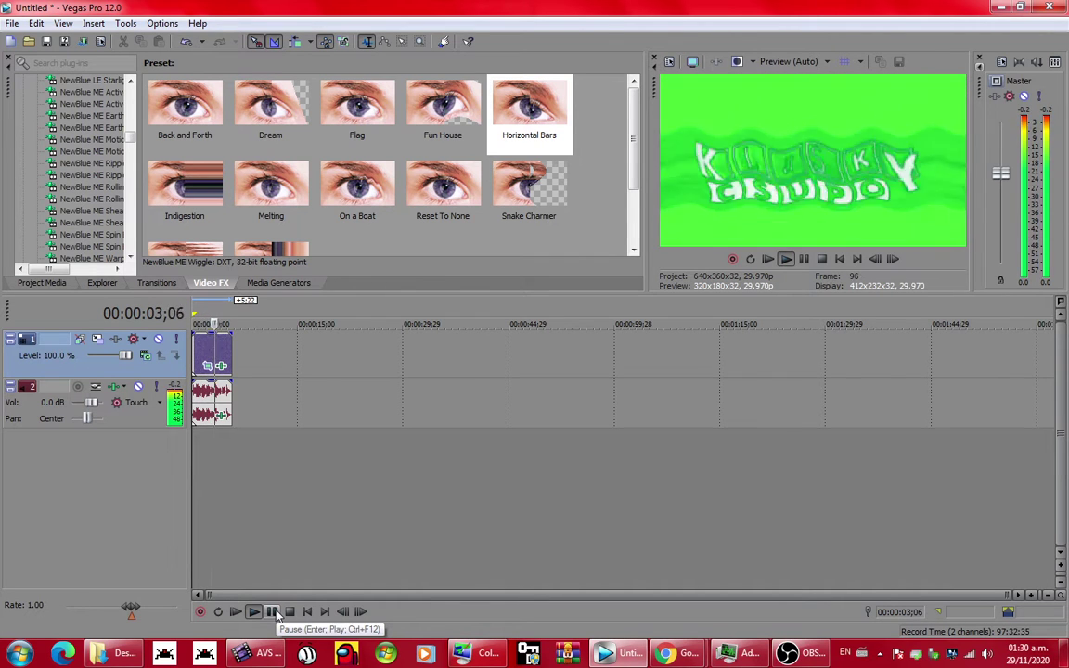
Raise the Vibrato effect's semitones to 24 in the clip's audio effects during playback and close the effects window.
left_click(225, 416)
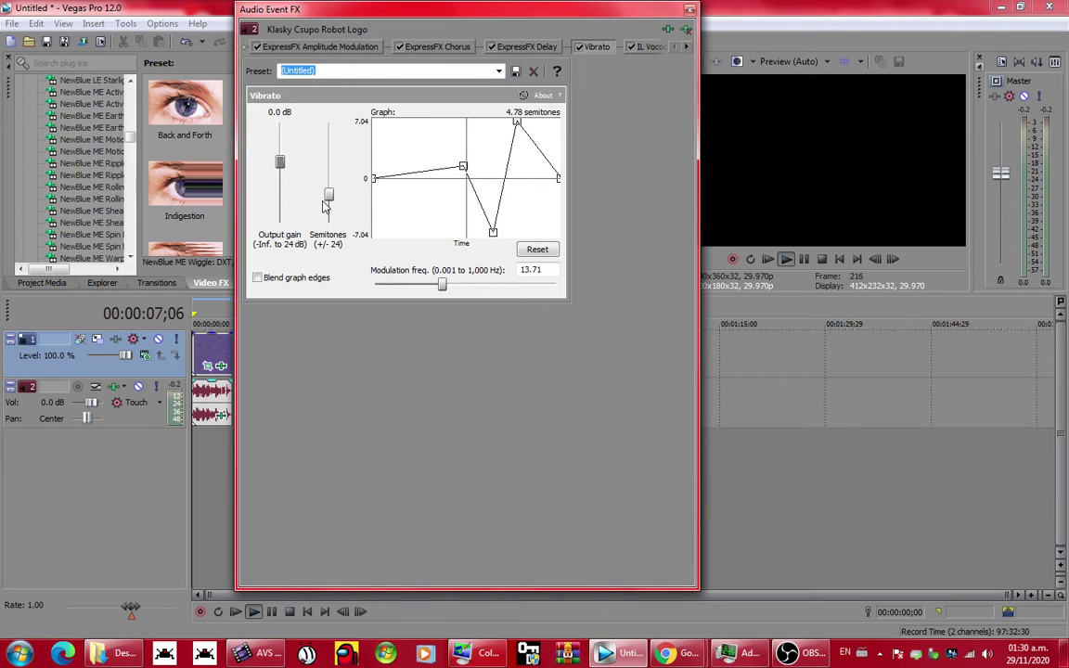
left_click(234, 612)
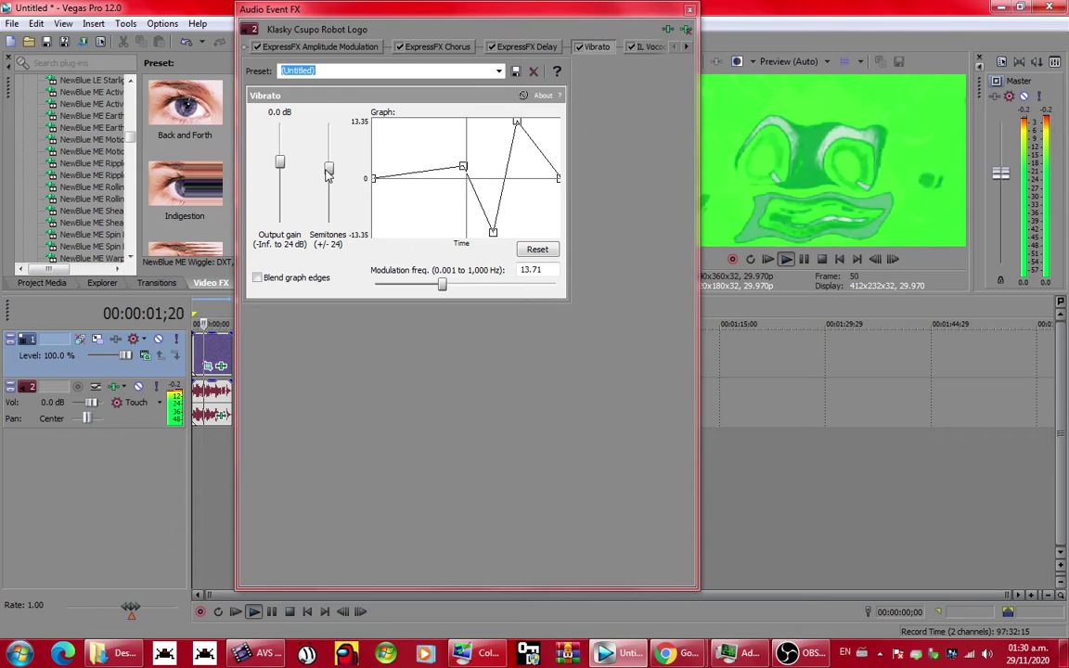
left_click_drag(329, 169, 328, 123)
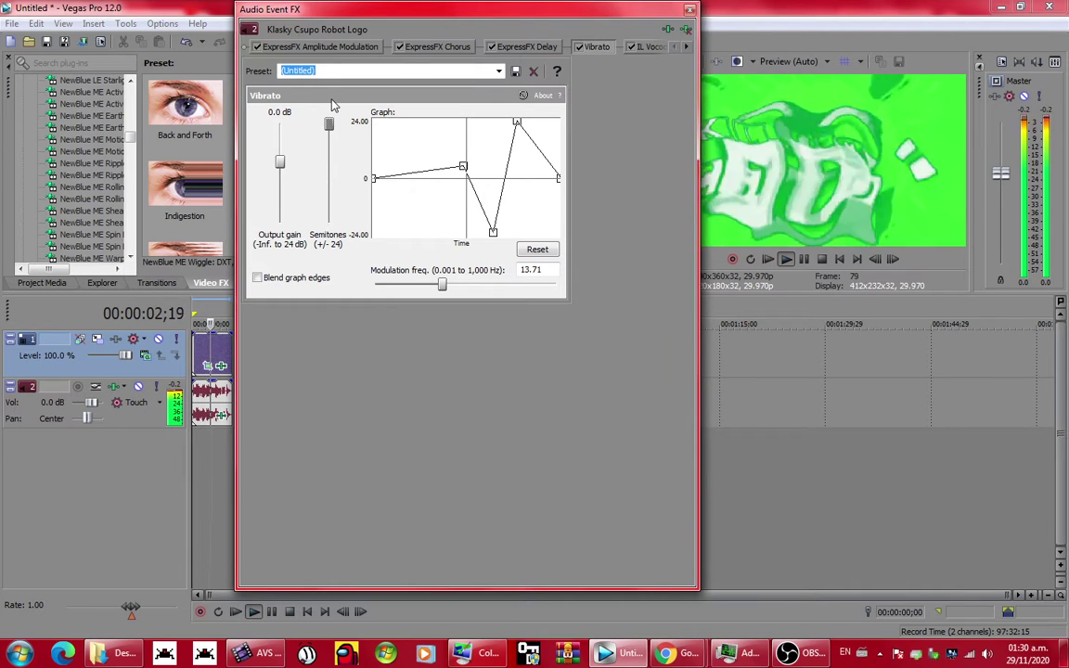
left_click(689, 10)
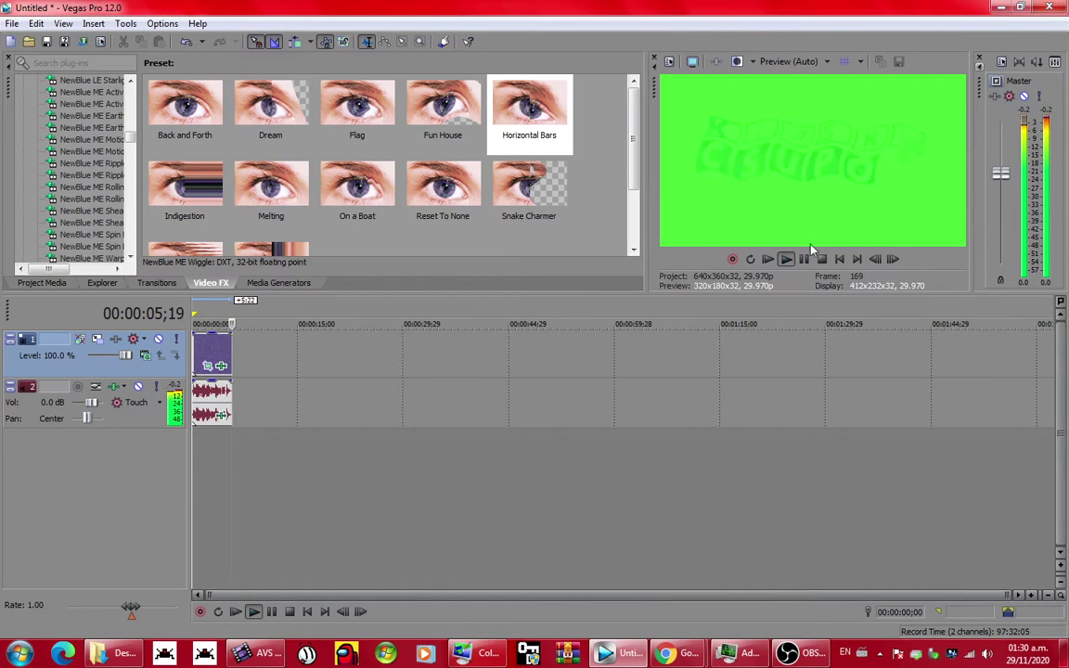
left_click(212, 471)
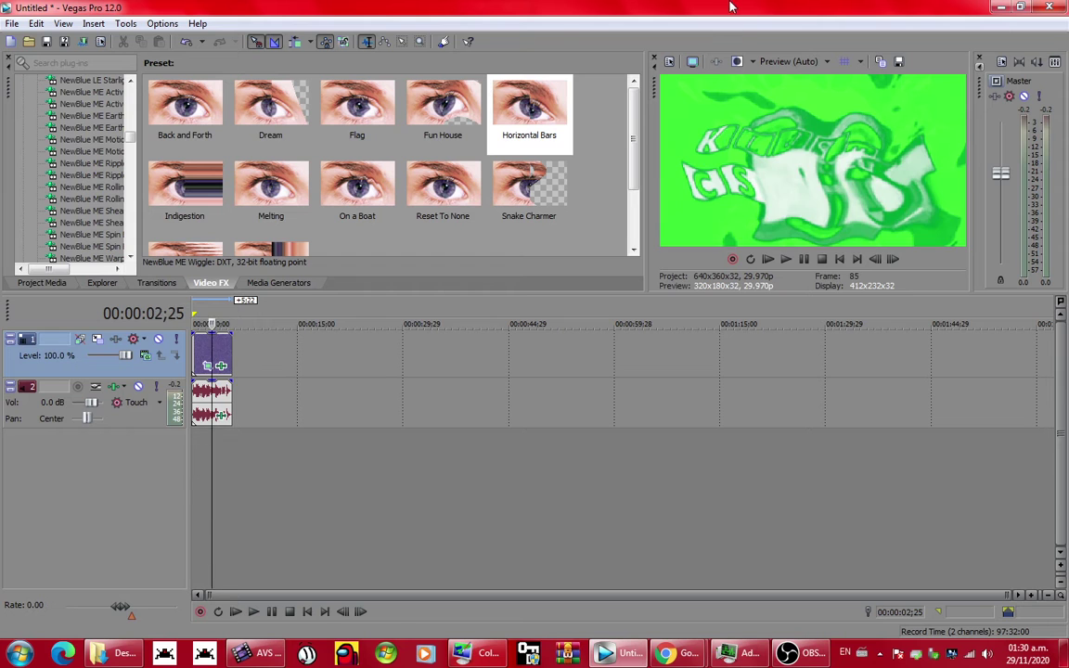
Try the NTSC DV 24p project template, restore Internet 360-30p 16:9 (640x360, 29.970 fps) and accept the project properties.
left_click(671, 63)
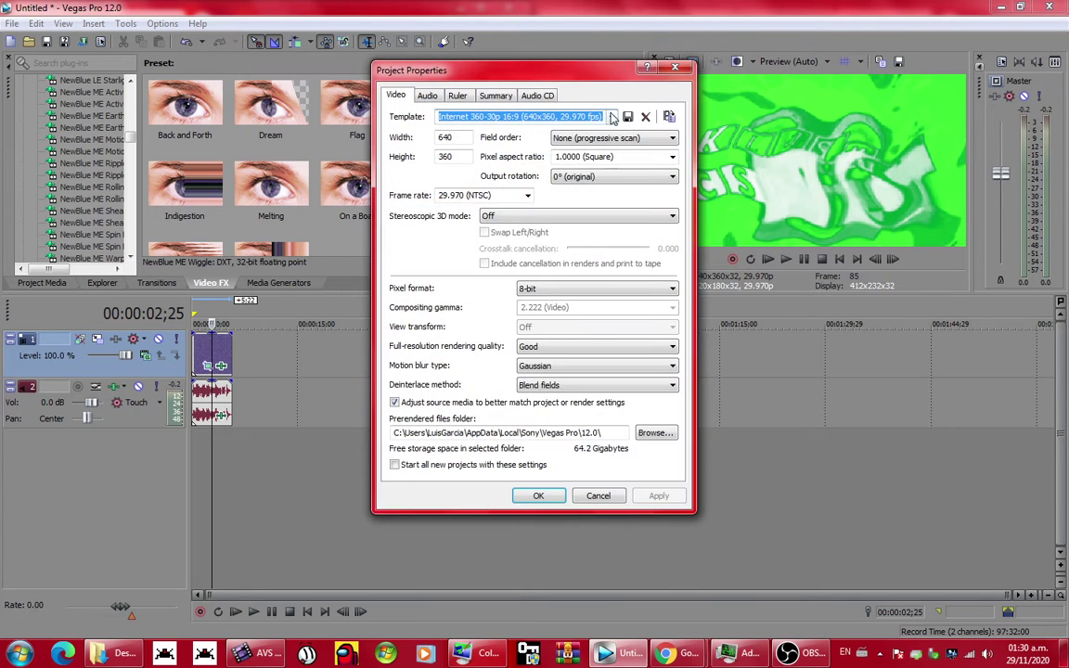
left_click(612, 117)
left_click(525, 180)
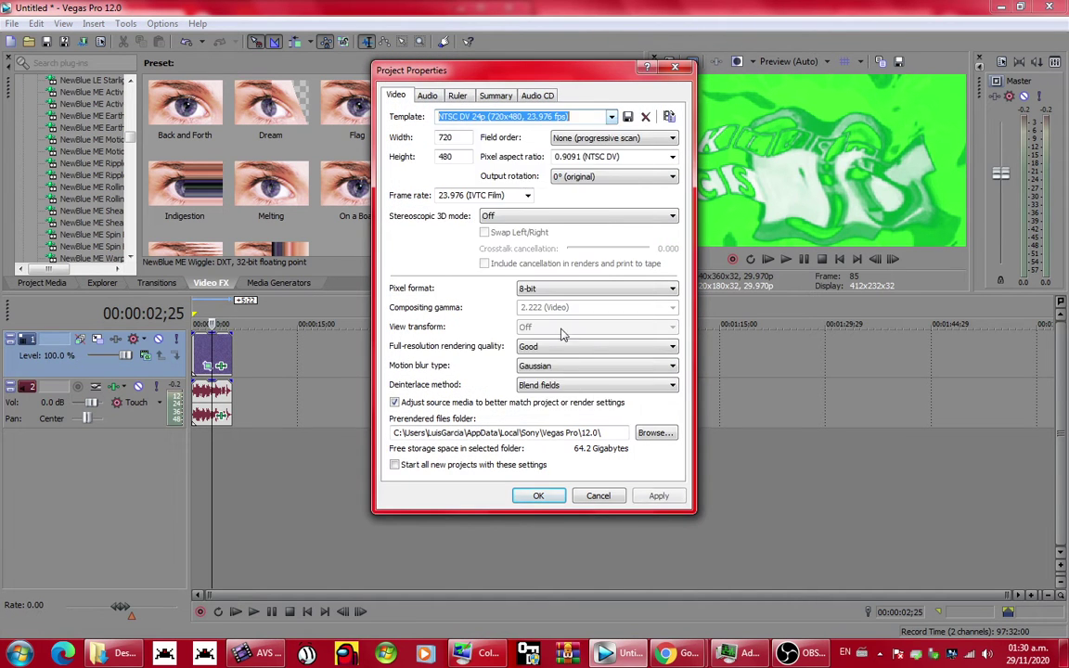
left_click(574, 117)
left_click(520, 139)
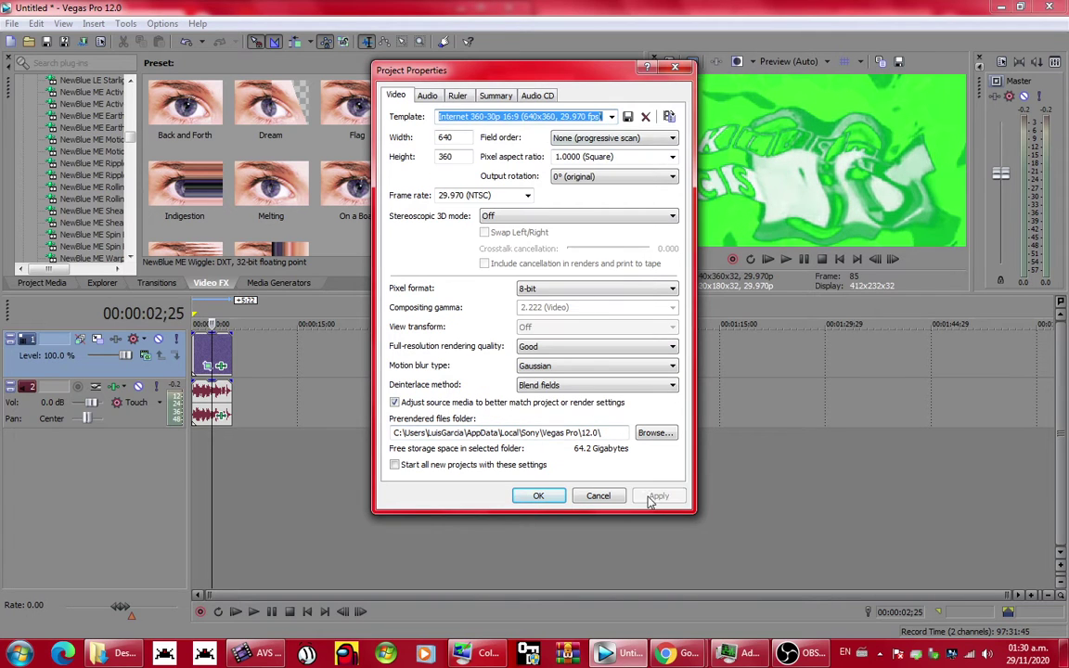
left_click(539, 495)
Apply the (Default) Pan/Crop preset to the Klasky Csupo Robot Logo video event and close its effects window.
left_click(208, 366)
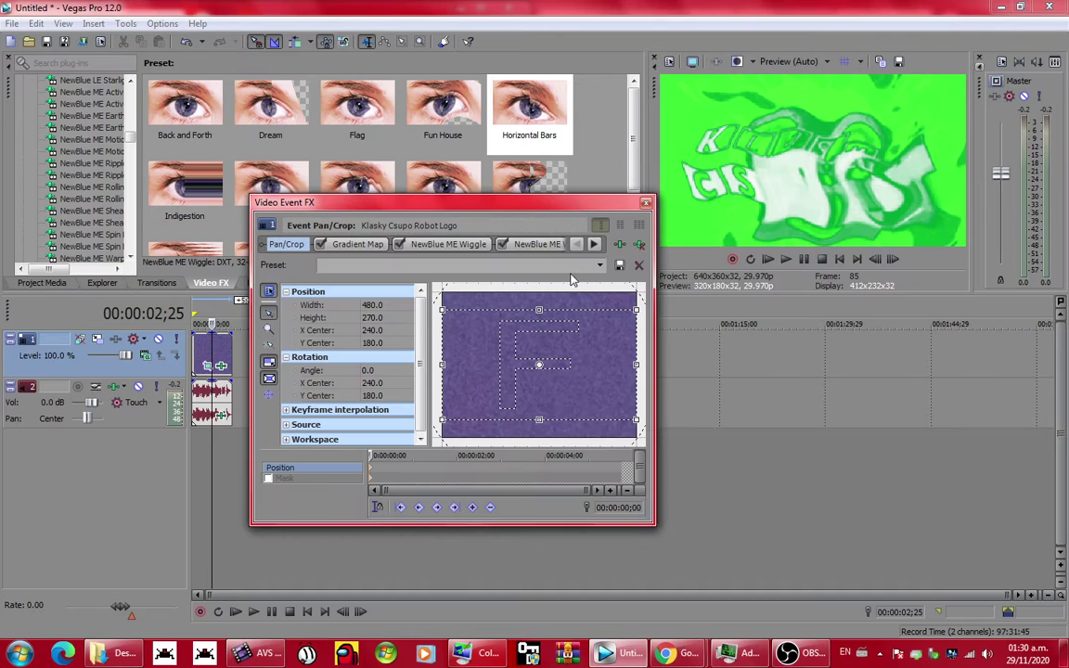
left_click(600, 265)
left_click(600, 265)
left_click(600, 264)
left_click(417, 283)
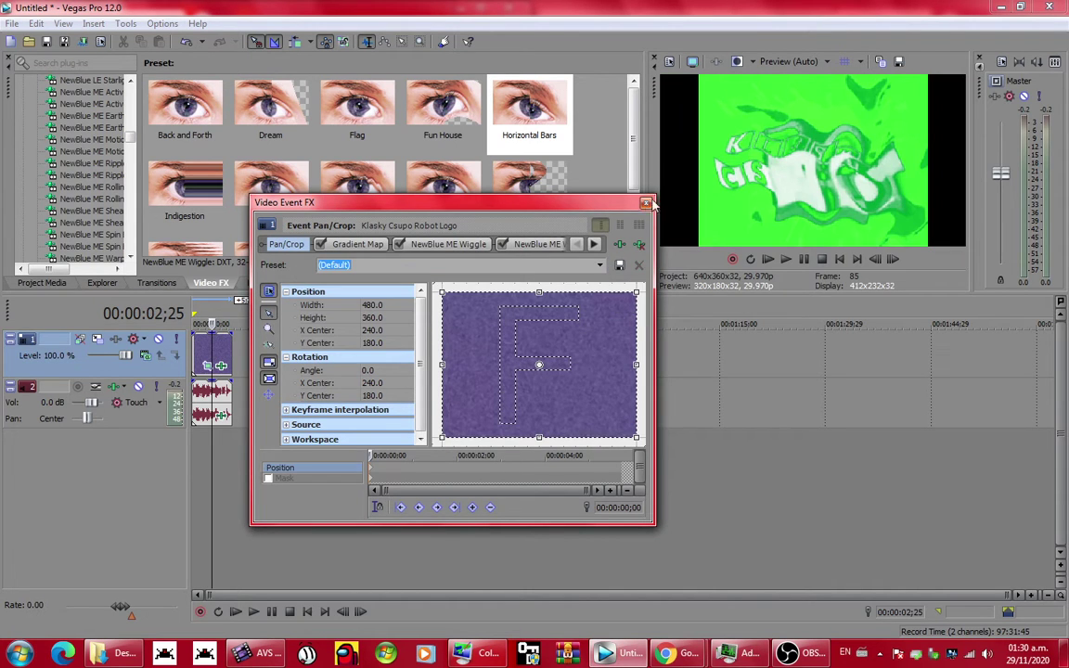
left_click(646, 203)
Set the loop region to the clip's length and choose the MainConcept AVC/AAC Internet HD 720p template for rendering.
double_click(212, 399)
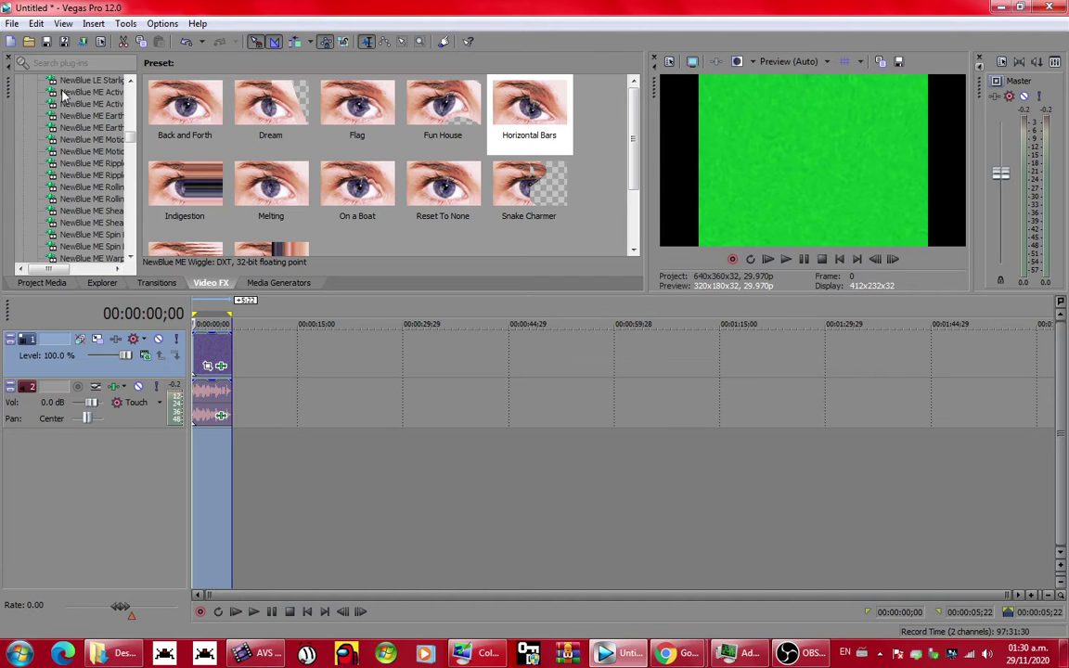
left_click(86, 42)
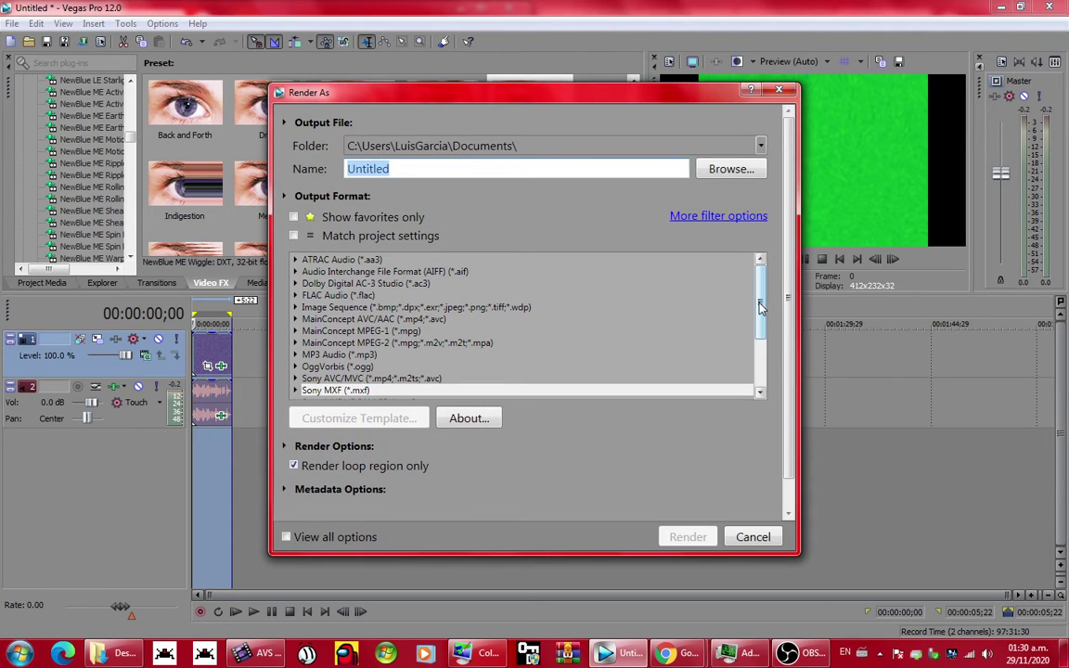
mouse_move(760, 307)
left_mouse_down()
mouse_move(760, 362)
mouse_move(754, 306)
left_mouse_up()
left_click(295, 319)
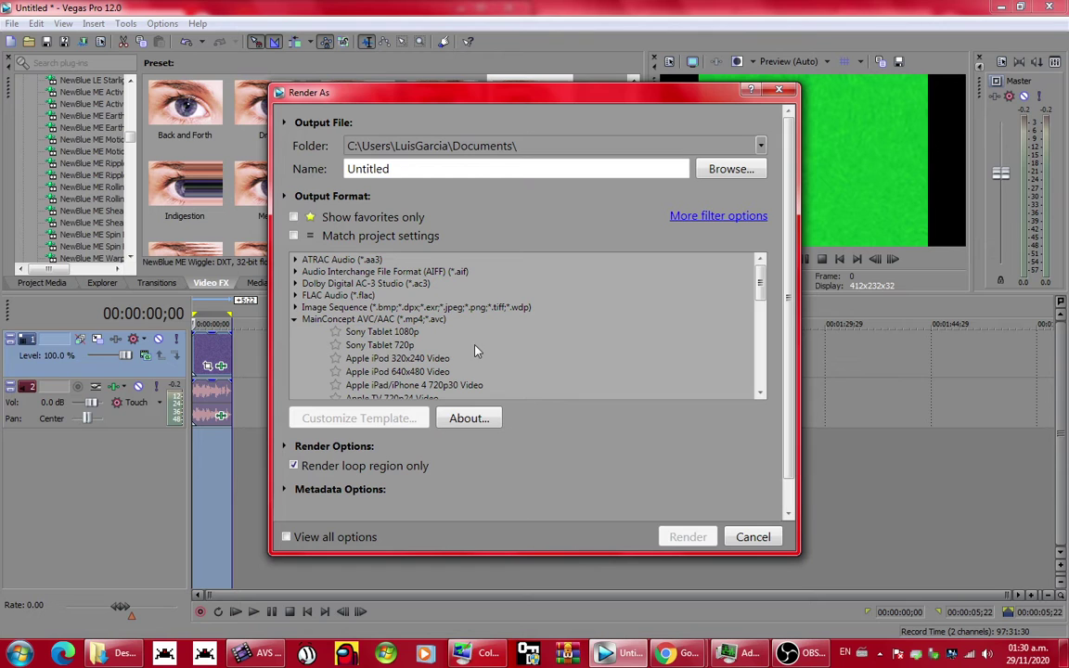
left_click_drag(759, 288, 763, 317)
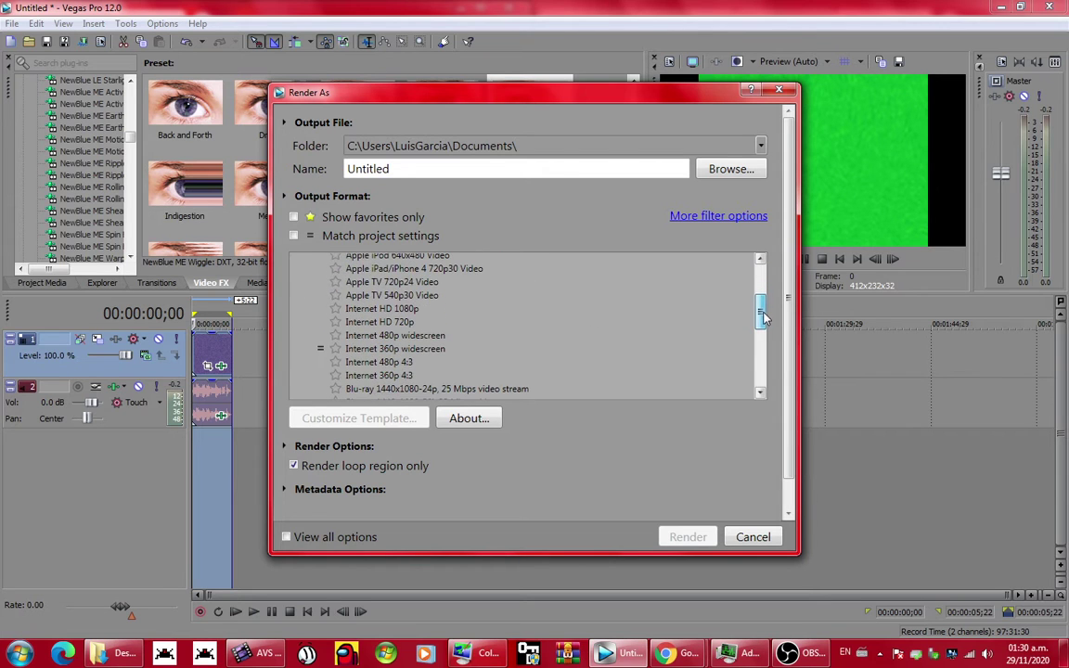
left_click(402, 321)
Name the output file An Audio Effect I'll Call ''LandCrazyup V1'', switching the keyboard language to Spanish for the quotation marks, and render it.
left_click_drag(422, 168, 281, 166)
type("aN")
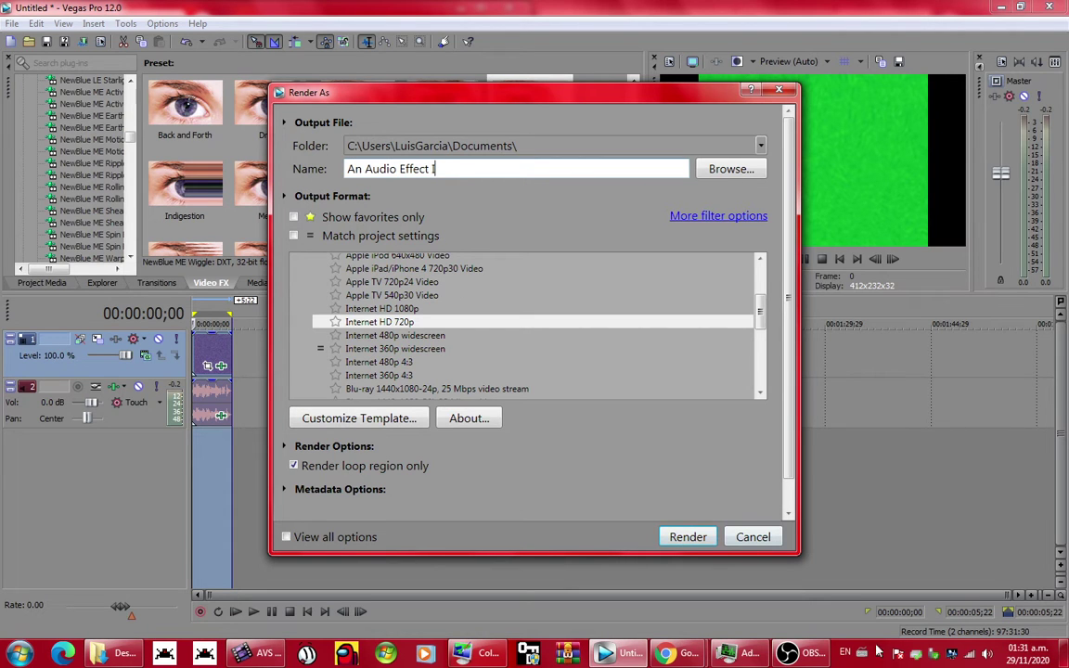
left_click(849, 654)
left_click(891, 594)
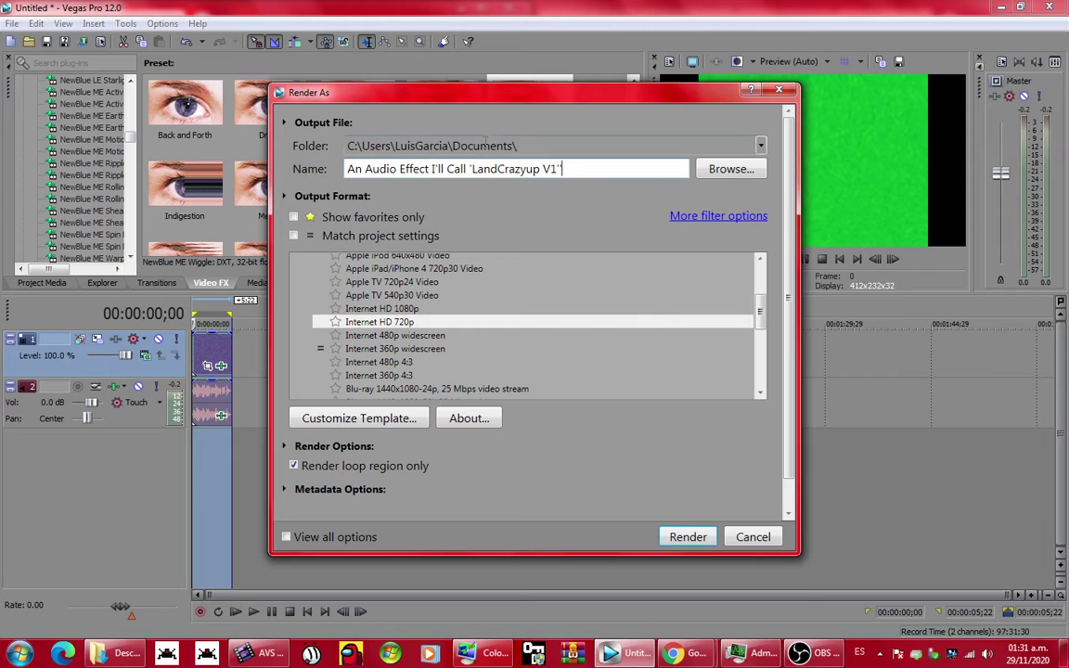
left_click(687, 537)
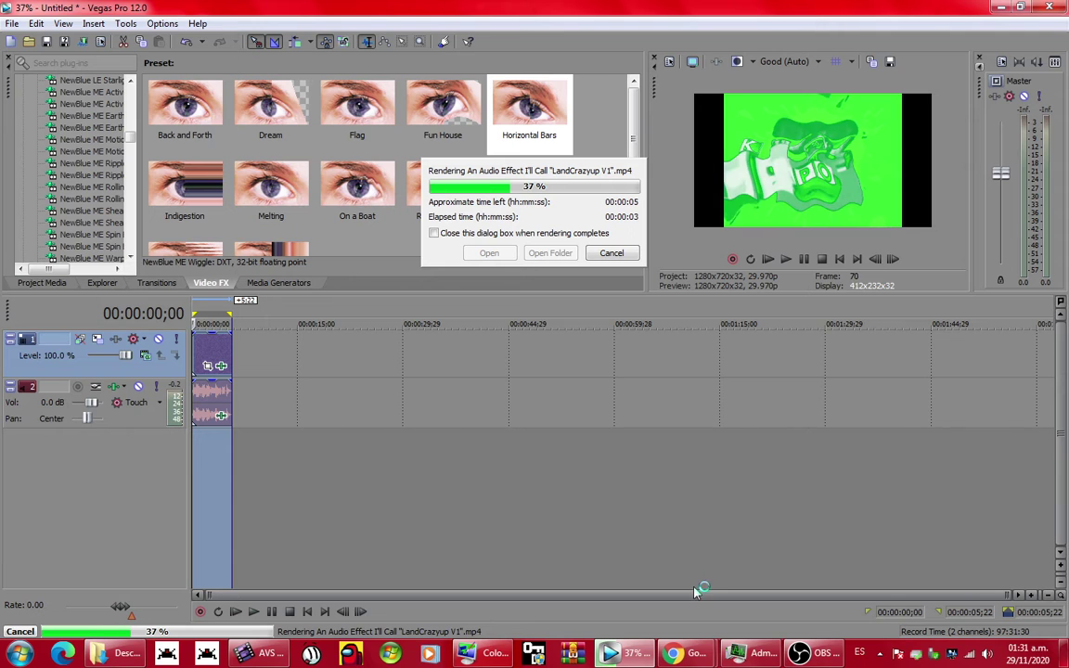
Switch to Chrome, bring up the Day In The Life Of Lincoln Loud video window and adjust the system volume.
mouse_move(691, 655)
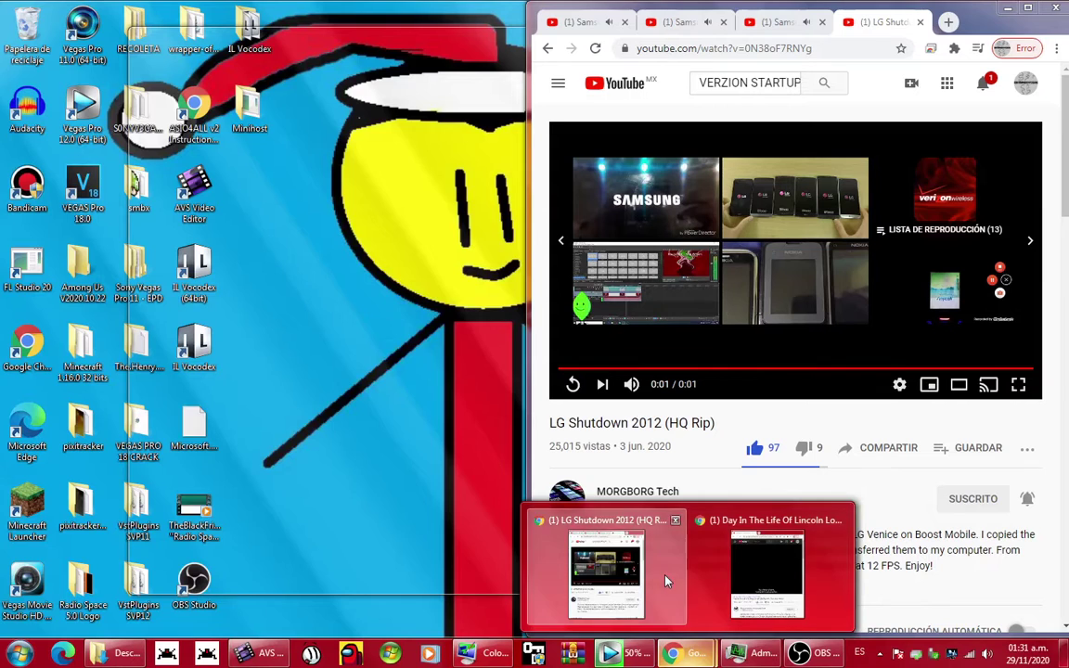
left_click(601, 531)
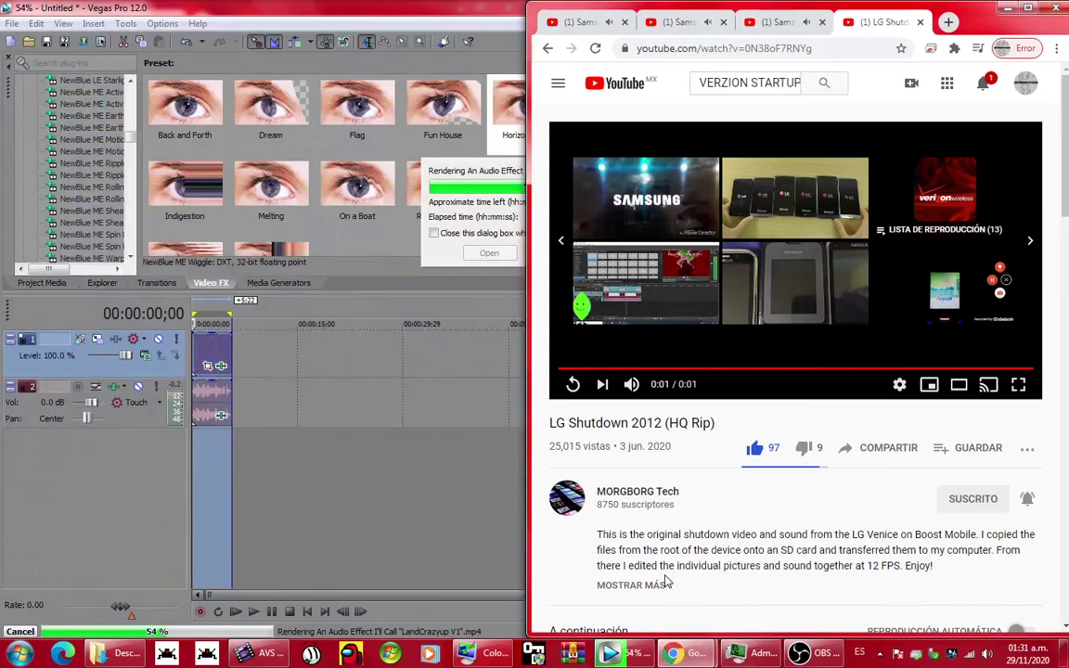
mouse_move(689, 654)
left_click(766, 570)
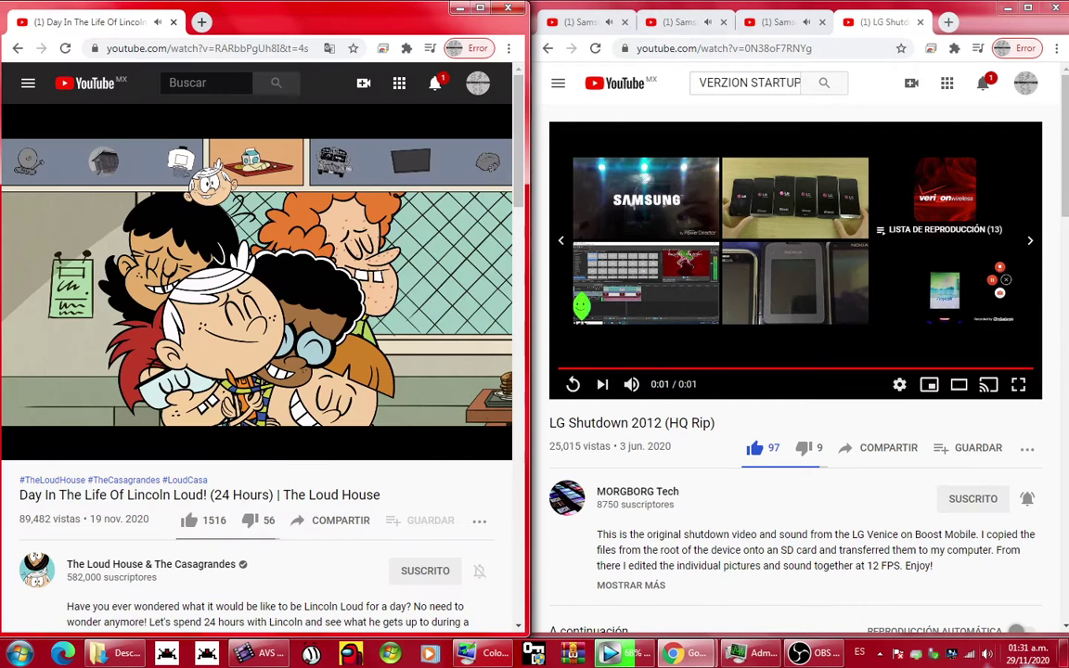
left_click(988, 654)
left_click(985, 480)
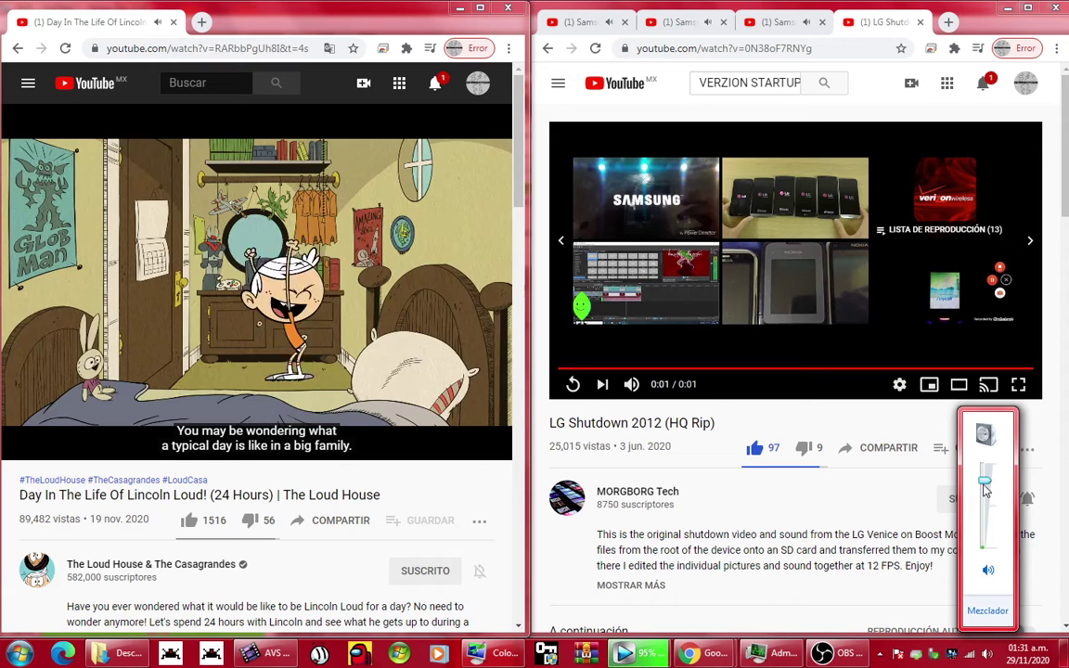
left_click(733, 435)
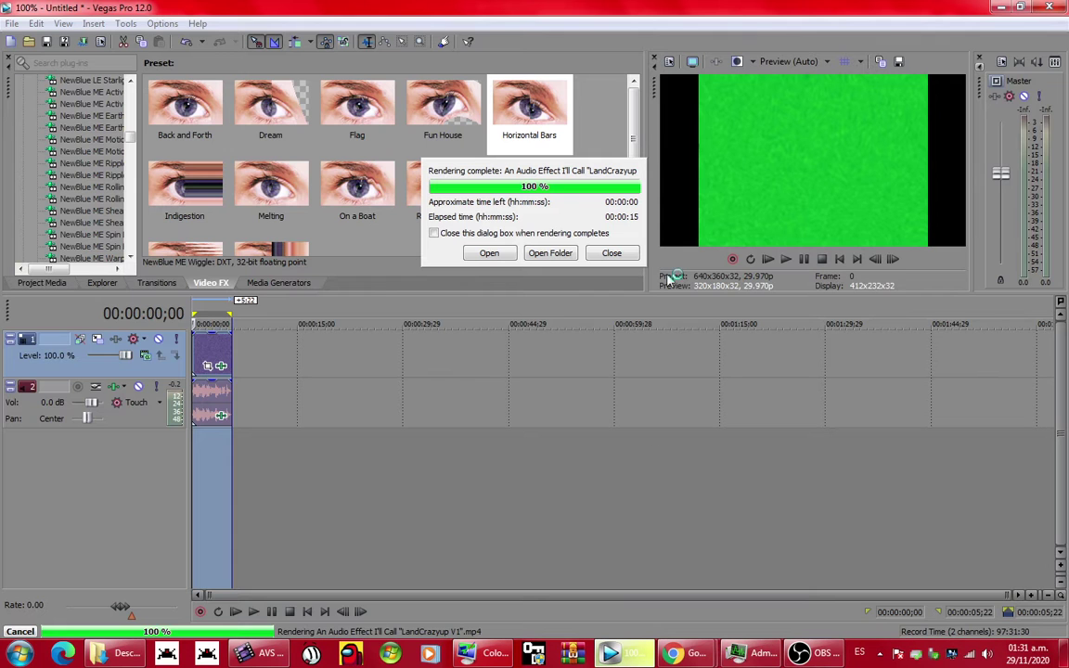
Play the rendered video in the media player, and bring both YouTube windows in Chrome to the front.
left_click(489, 253)
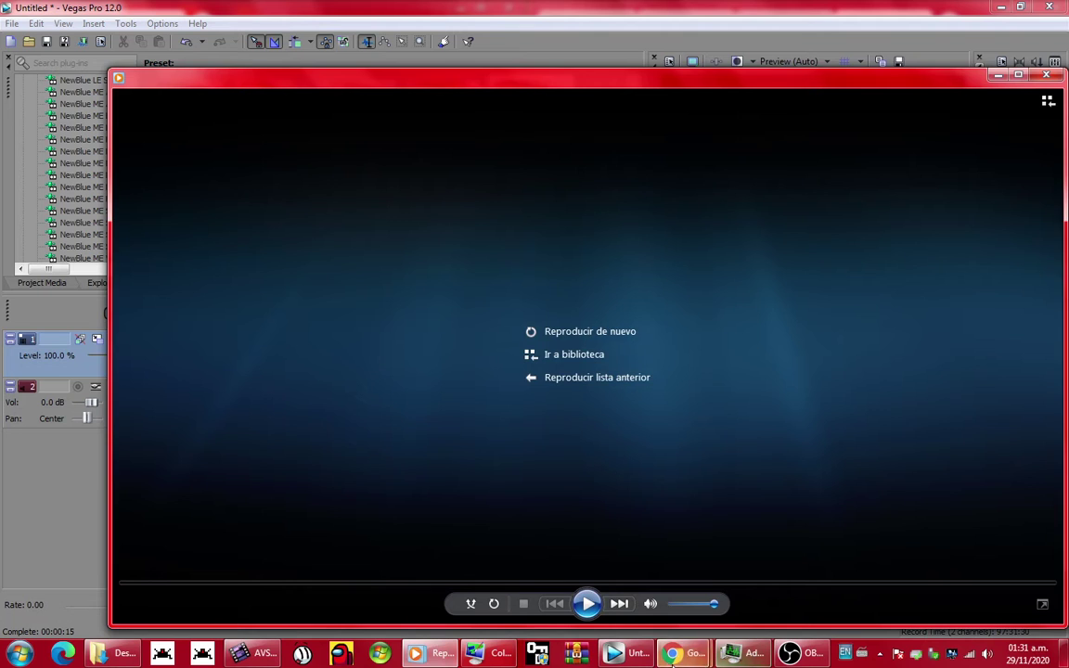
mouse_move(672, 640)
left_click(603, 571)
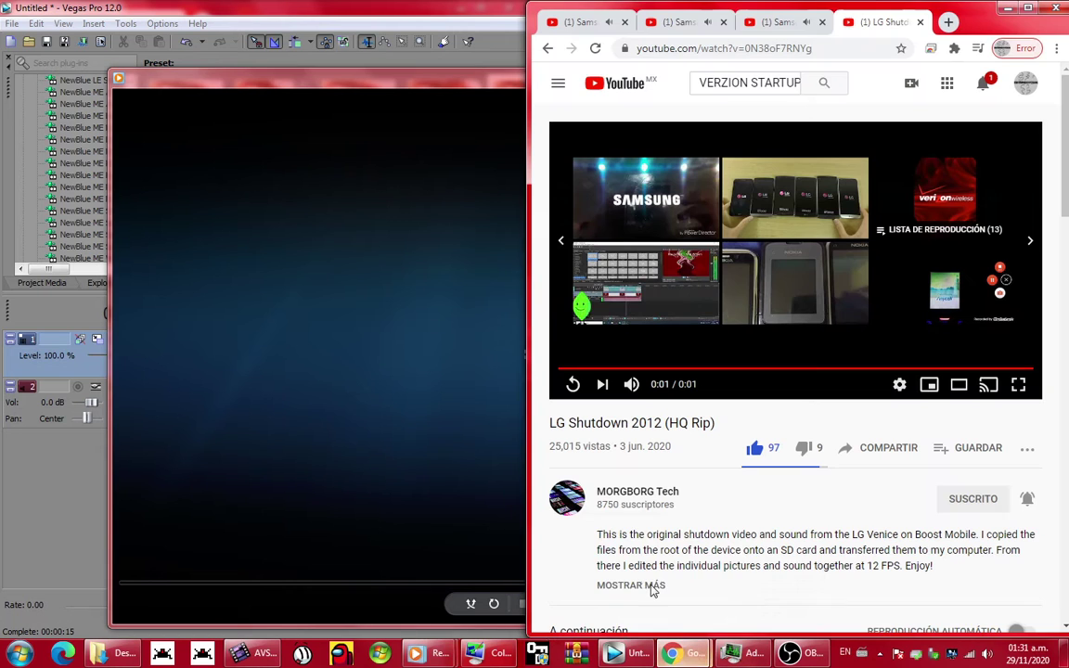
left_click(764, 571)
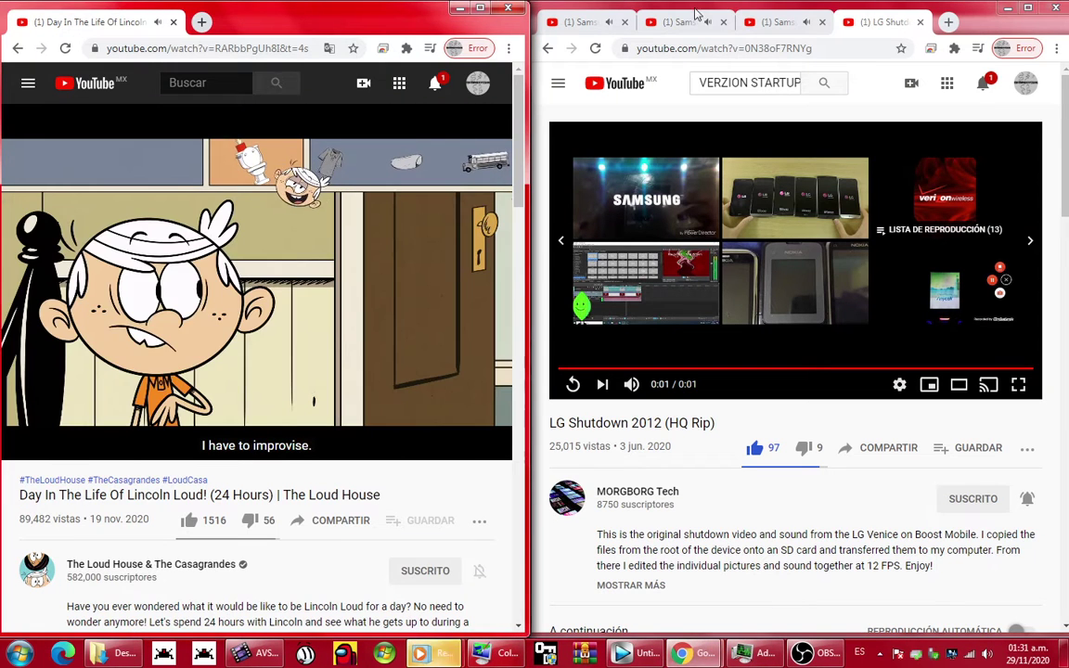
Open YouTube in a new Chrome tab, start a video upload in YouTube Studio and open the file selection.
left_click(948, 22)
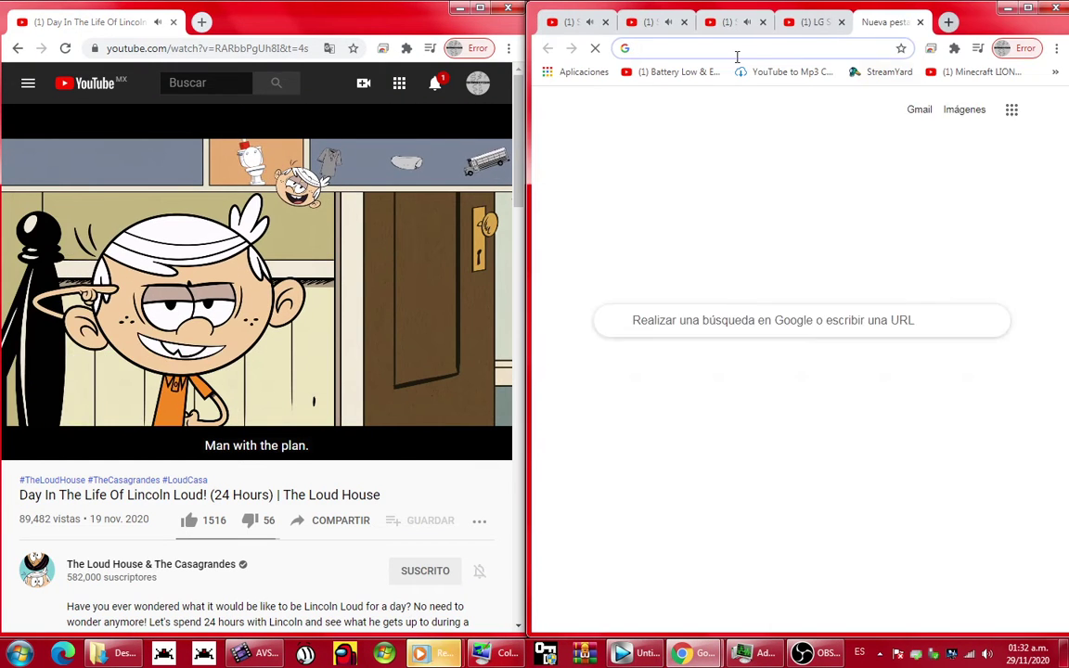
left_click(636, 404)
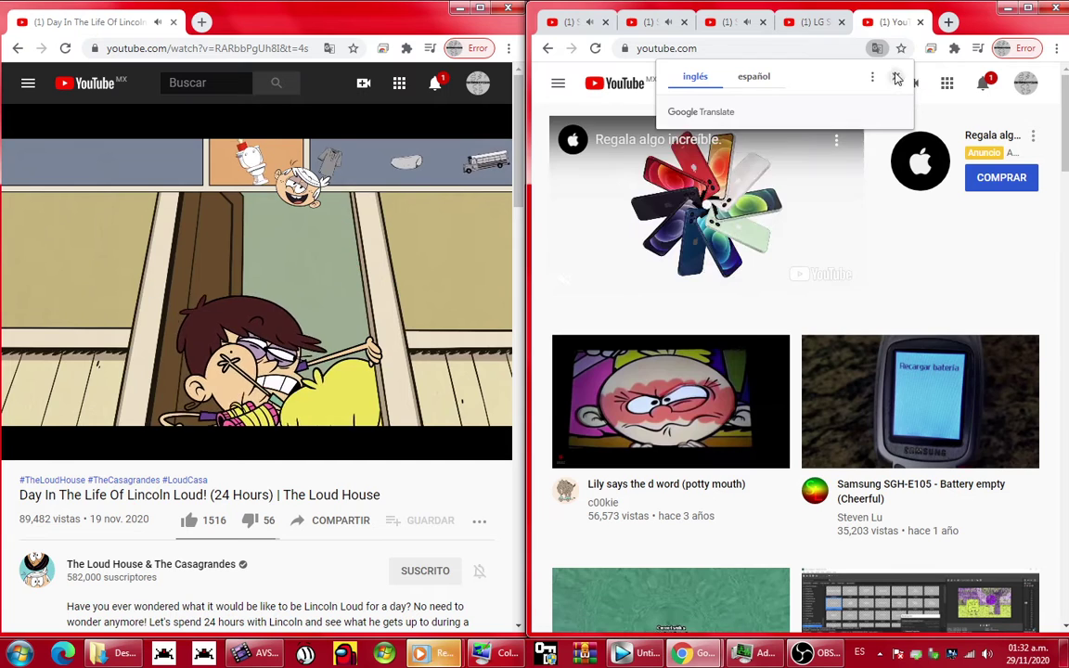
left_click(896, 76)
left_click(911, 82)
left_click(928, 121)
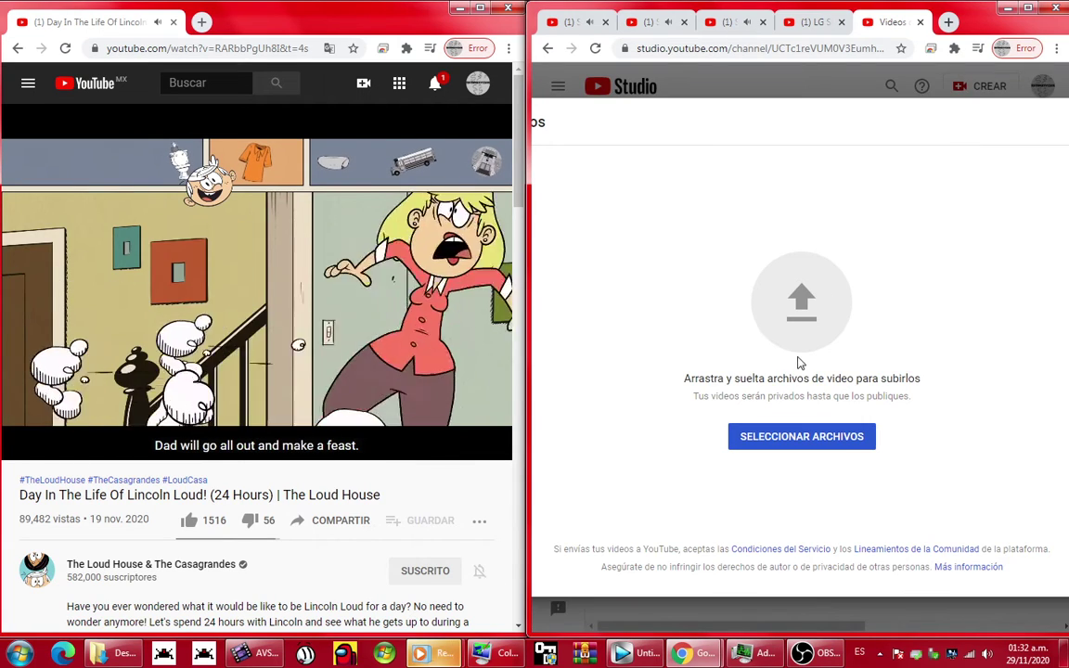
triple_click(799, 363)
left_click(794, 327)
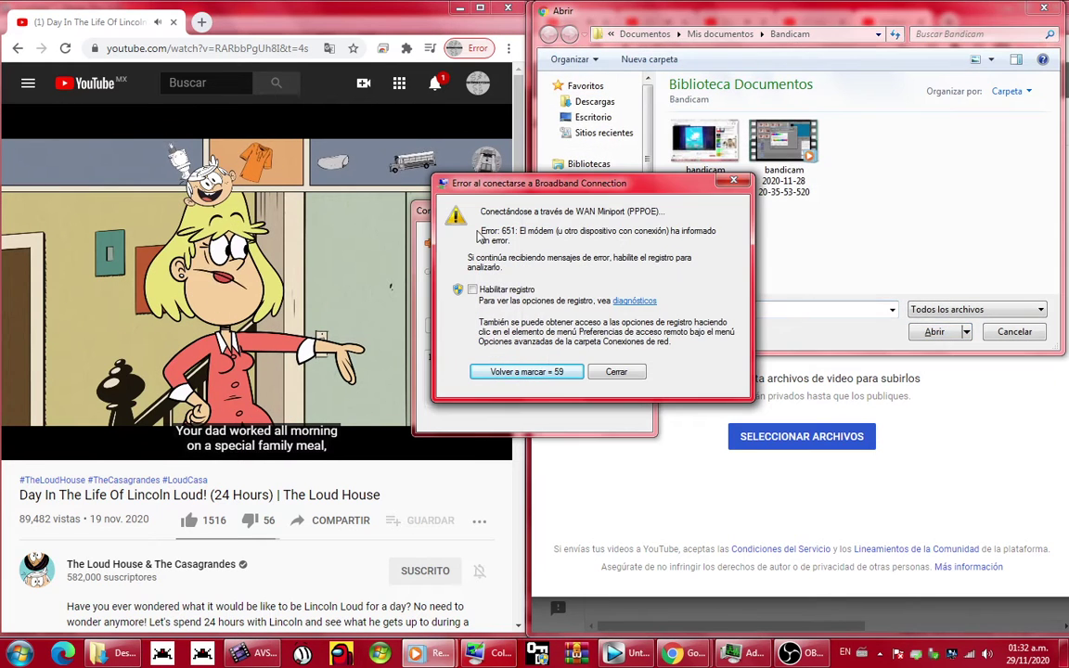
Dismiss the broadband connection dialogs and select An Audio Effect I'll Call ''LandCrazyup V1'' in the Documents library for upload.
left_click(617, 372)
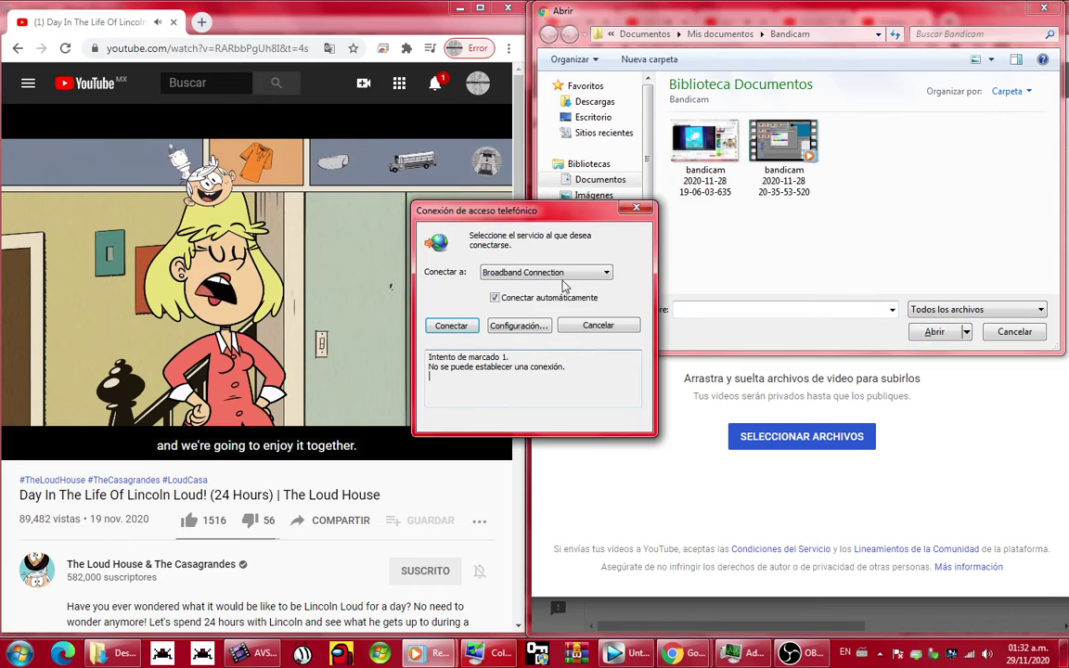
left_click(613, 123)
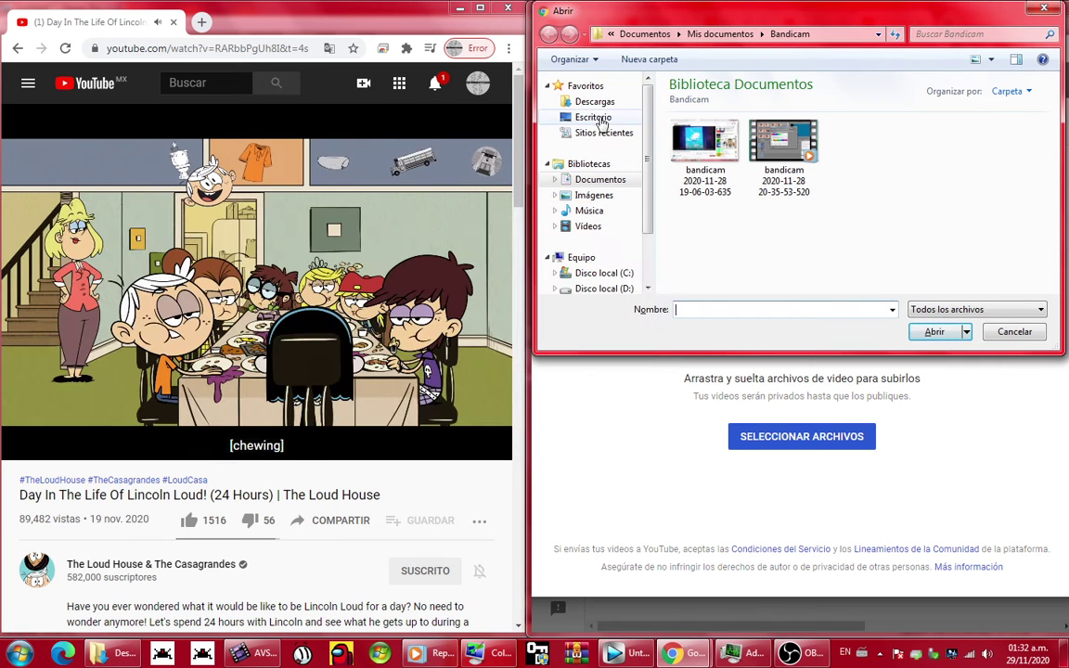
left_click(595, 102)
left_click(603, 196)
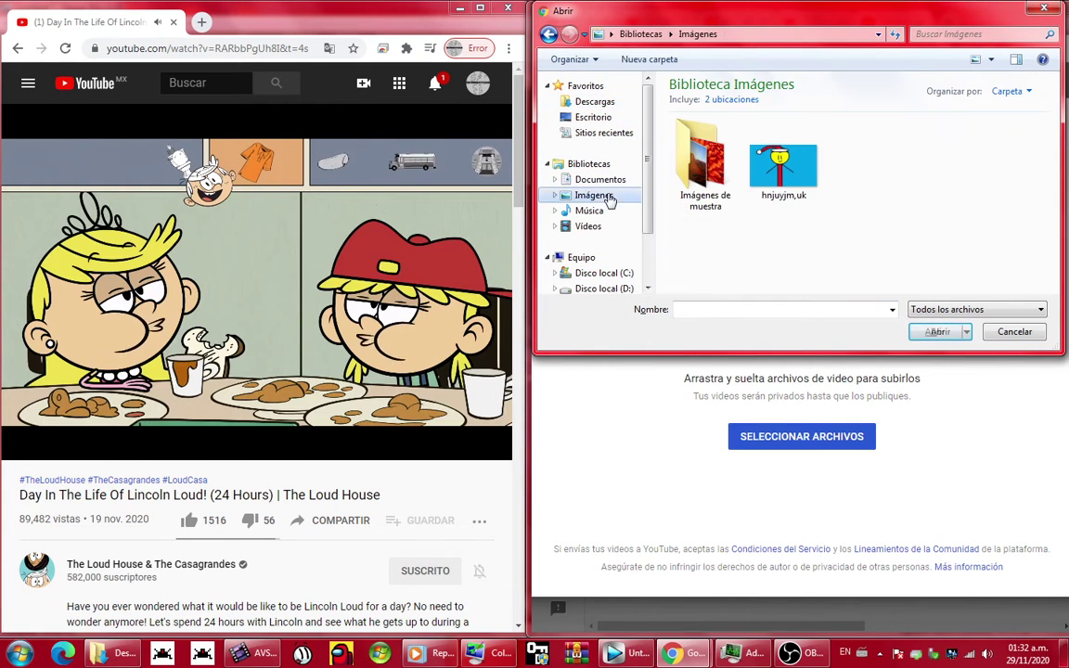
left_click(599, 180)
left_click(700, 278)
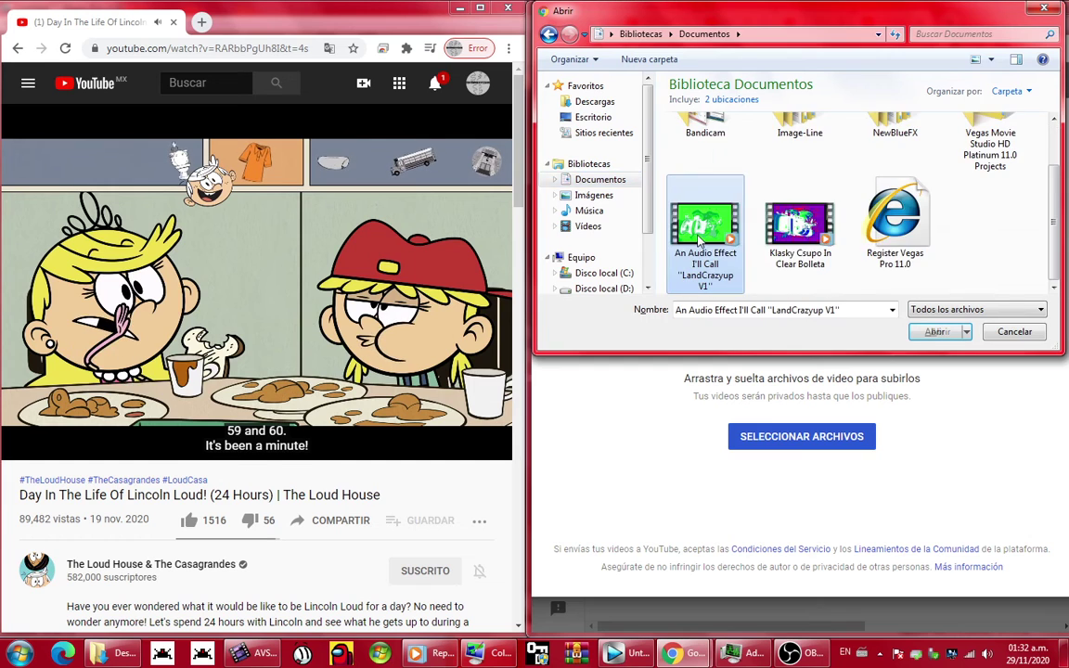